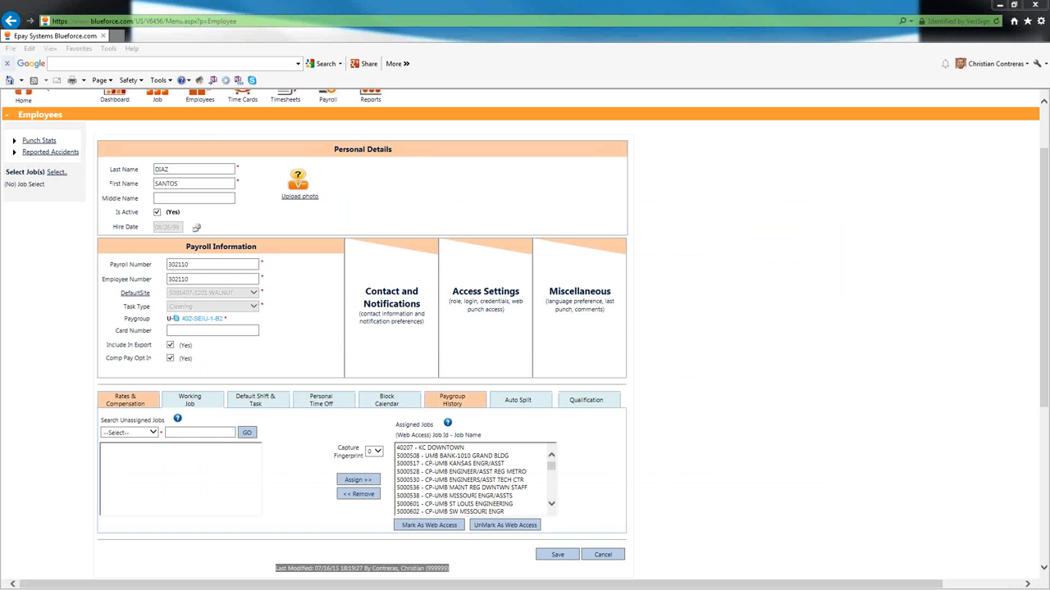
mouse_move(200, 125)
mouse_down()
mouse_move(87, 149)
mouse_move(426, 169)
mouse_move(519, 133)
mouse_up()
drag(430, 123, 106, 141)
mouse_move(220, 238)
mouse_down()
mouse_move(237, 274)
mouse_move(219, 223)
mouse_up()
mouse_move(141, 378)
mouse_down()
mouse_move(167, 407)
mouse_move(161, 373)
mouse_up()
mouse_move(464, 392)
mouse_down()
mouse_move(410, 398)
mouse_move(463, 375)
mouse_up()
mouse_move(644, 228)
mouse_down()
mouse_move(391, 236)
mouse_move(628, 268)
mouse_move(567, 250)
mouse_up()
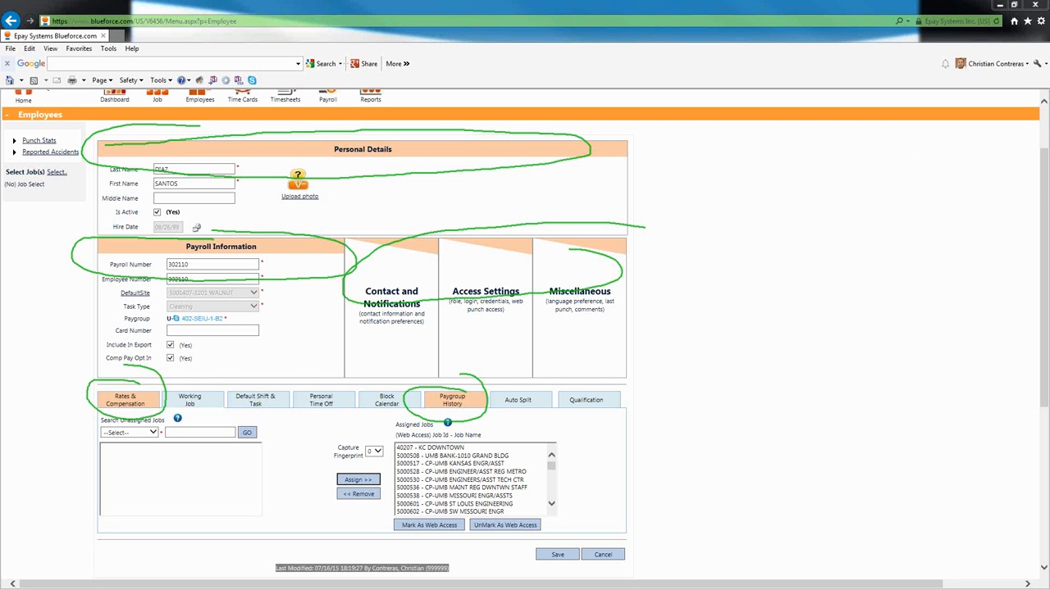
key(e)
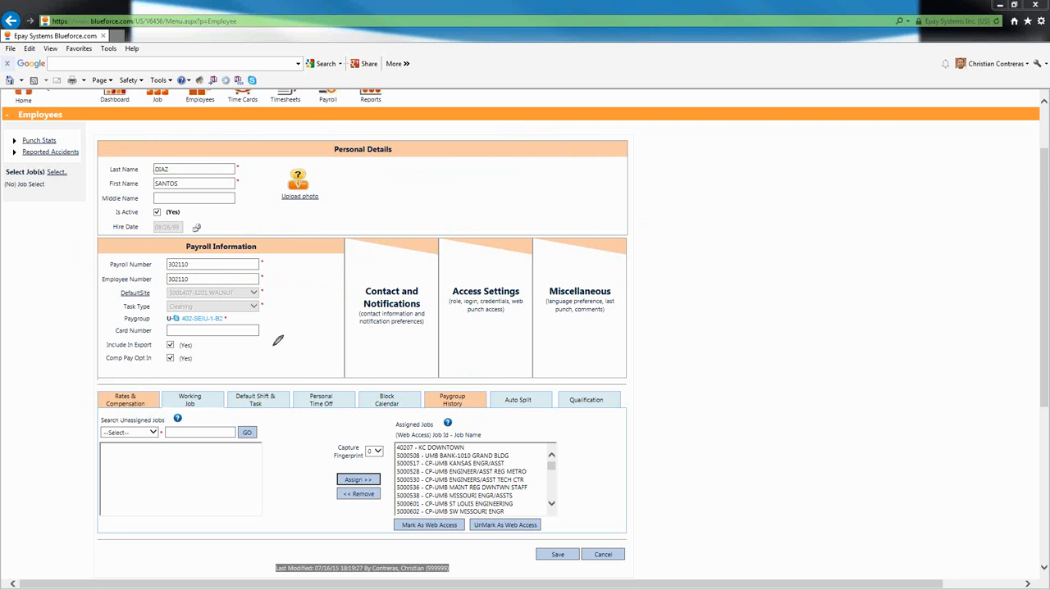
drag(291, 383, 233, 376)
mouse_move(158, 370)
mouse_down()
mouse_move(224, 420)
mouse_move(447, 379)
mouse_move(209, 369)
mouse_up()
mouse_move(594, 373)
mouse_down()
mouse_move(512, 406)
mouse_move(617, 392)
mouse_move(574, 374)
mouse_up()
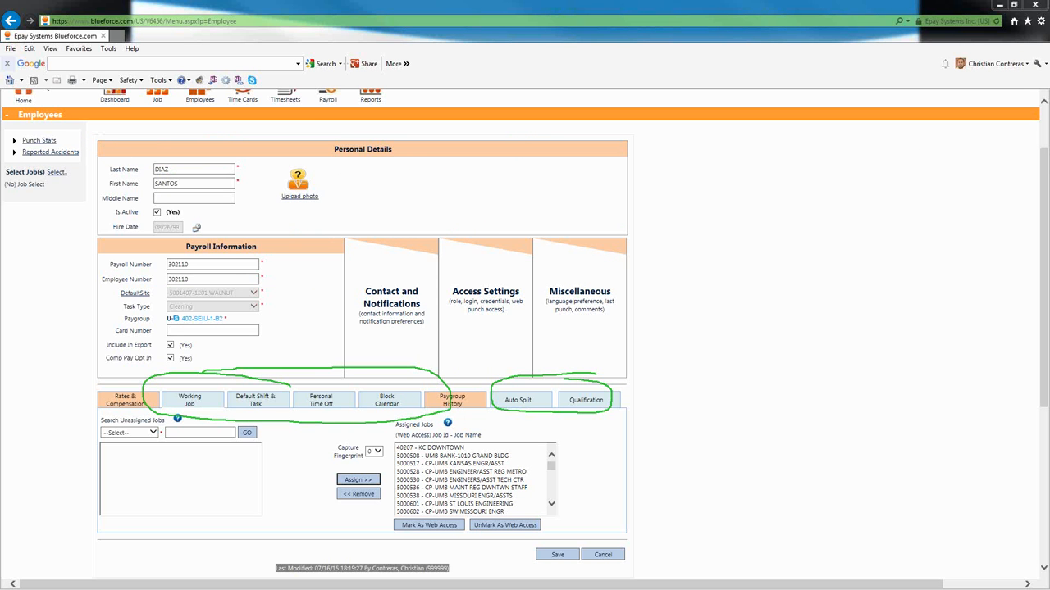
key(e)
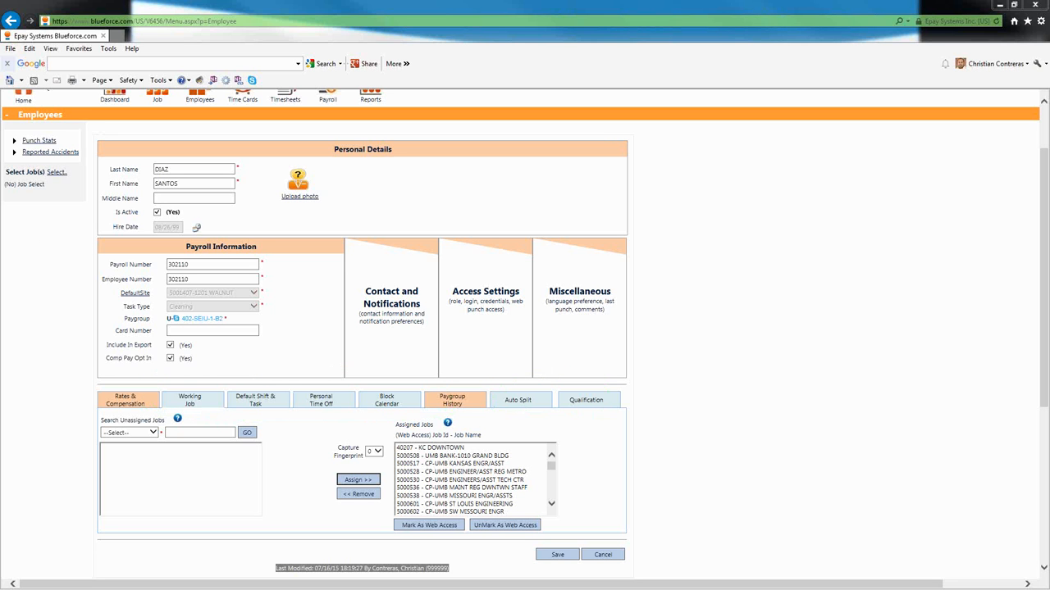
mouse_move(289, 380)
mouse_down()
mouse_move(225, 412)
mouse_move(287, 410)
mouse_move(292, 379)
mouse_up()
key(e)
- Show the Default Shift & Task grid and scroll down through the employee's jobs
click(260, 399)
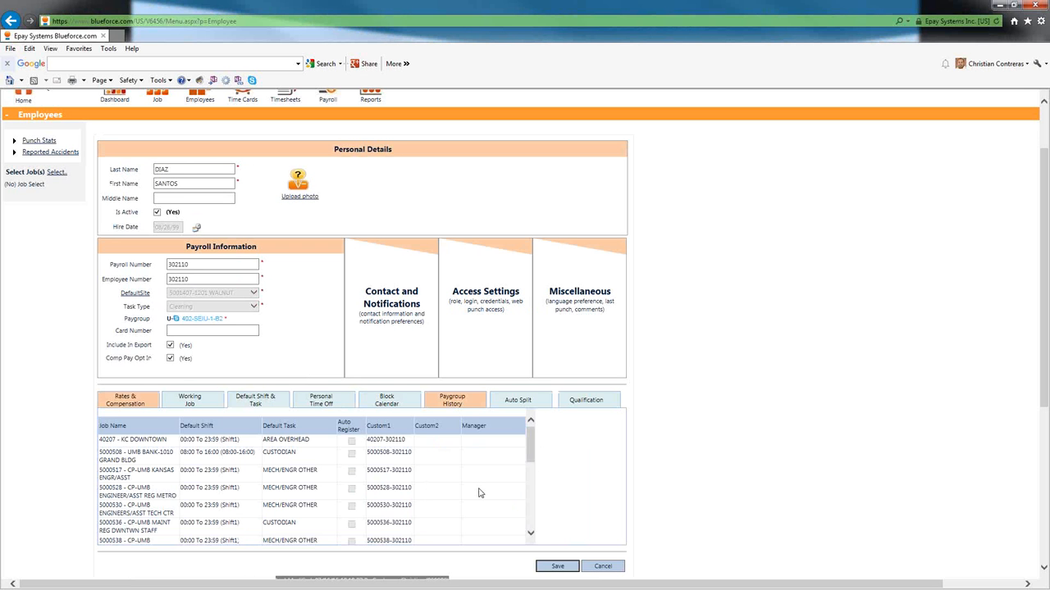
scroll(153, 493, down, 3)
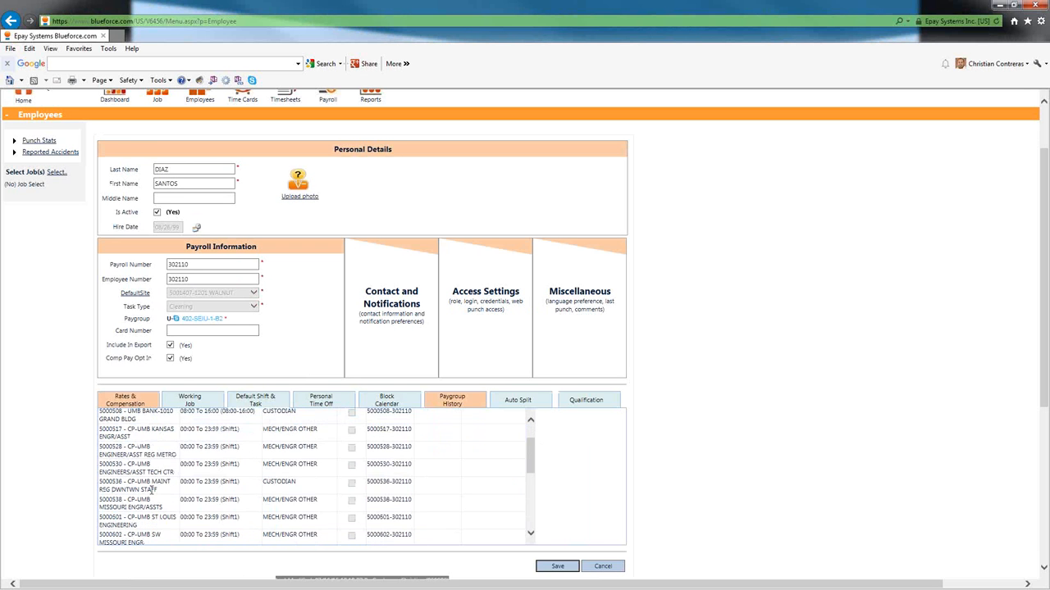
scroll(153, 489, down, 2)
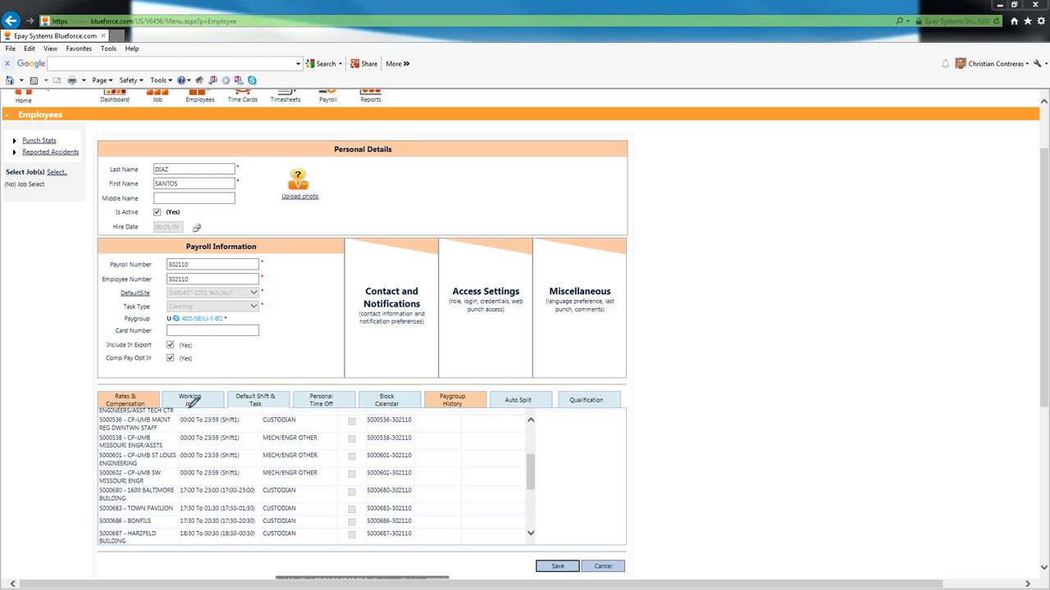
- Circle jobs 5000536 and 5000602, point to the Working Job section, and circle the Task Type field
mouse_move(163, 409)
mouse_down()
mouse_move(93, 410)
mouse_move(115, 432)
mouse_move(184, 433)
mouse_move(324, 430)
mouse_move(332, 412)
mouse_move(141, 410)
mouse_up()
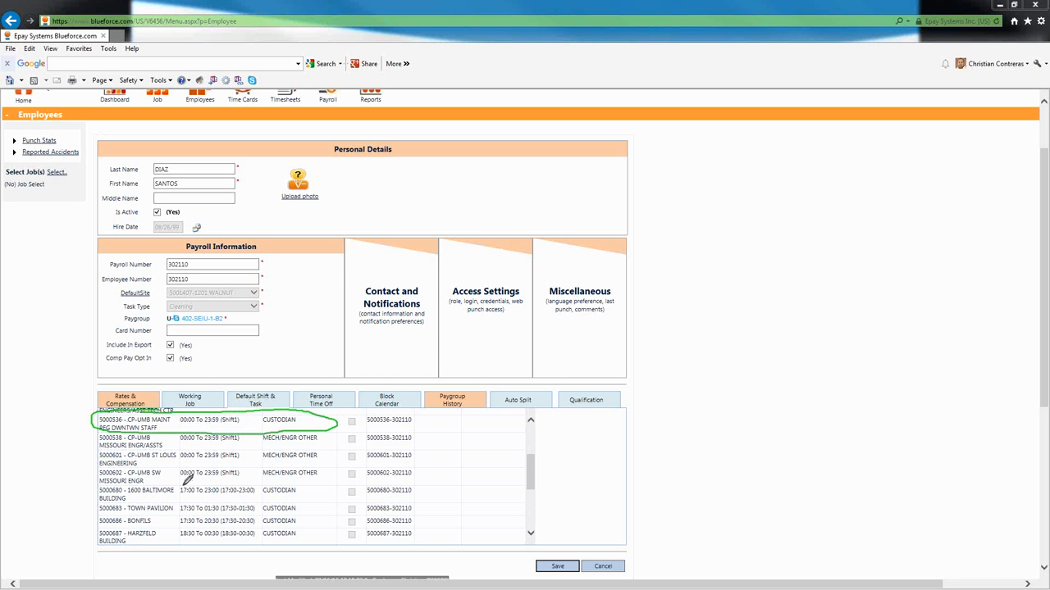
mouse_move(114, 466)
mouse_down()
mouse_move(92, 485)
mouse_move(282, 490)
mouse_move(338, 478)
mouse_move(302, 461)
mouse_move(129, 465)
mouse_up()
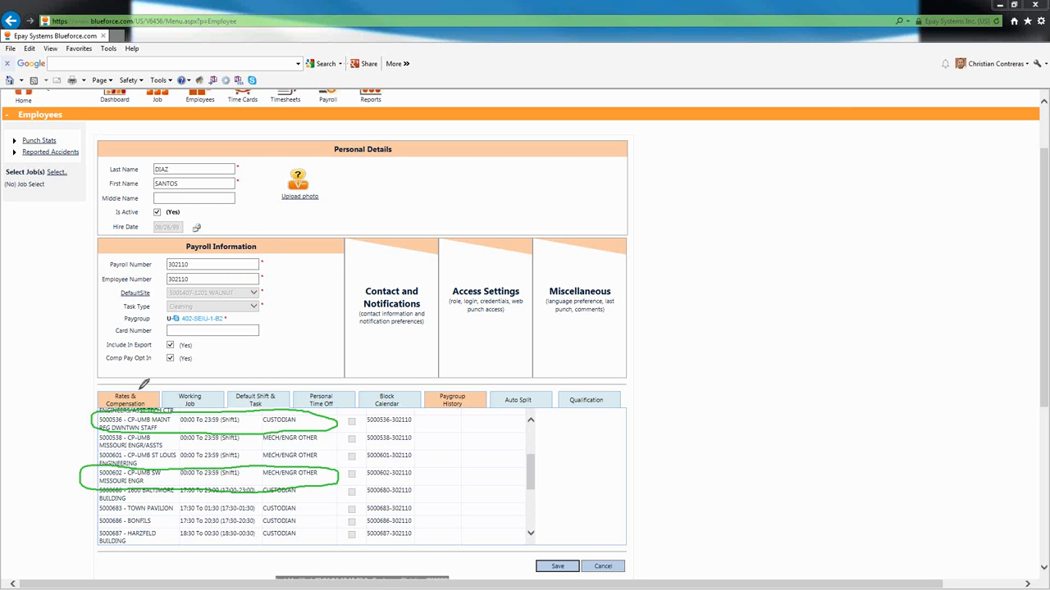
mouse_move(239, 355)
mouse_down()
mouse_move(199, 398)
mouse_move(219, 394)
mouse_up()
mouse_move(187, 300)
mouse_down()
mouse_move(133, 296)
mouse_move(122, 308)
mouse_move(267, 303)
mouse_up()
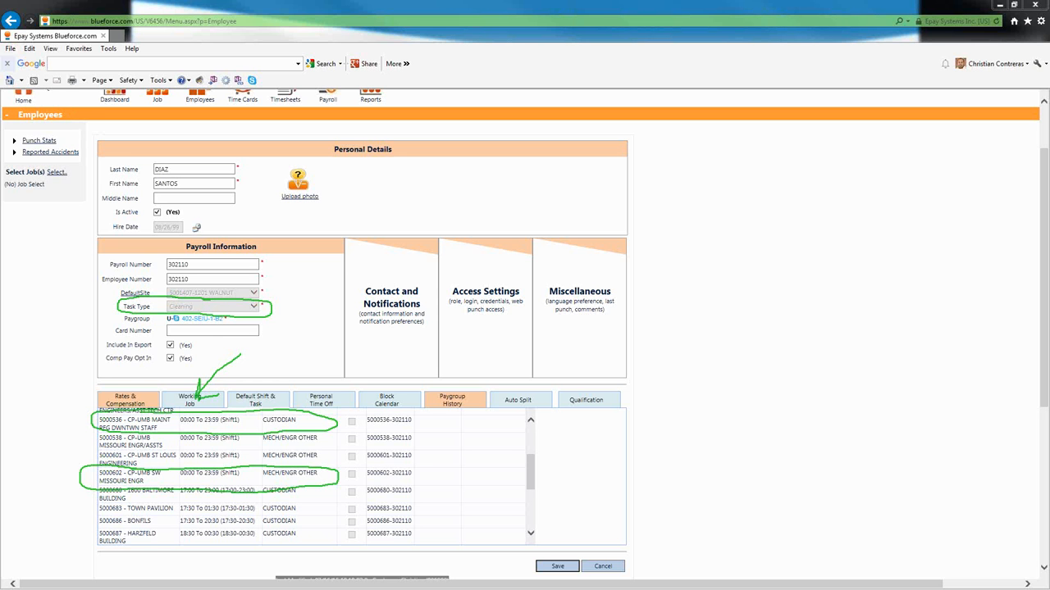
- Clear the pen annotations and scroll through the Working Job list of assigned jobs
key(Escape)
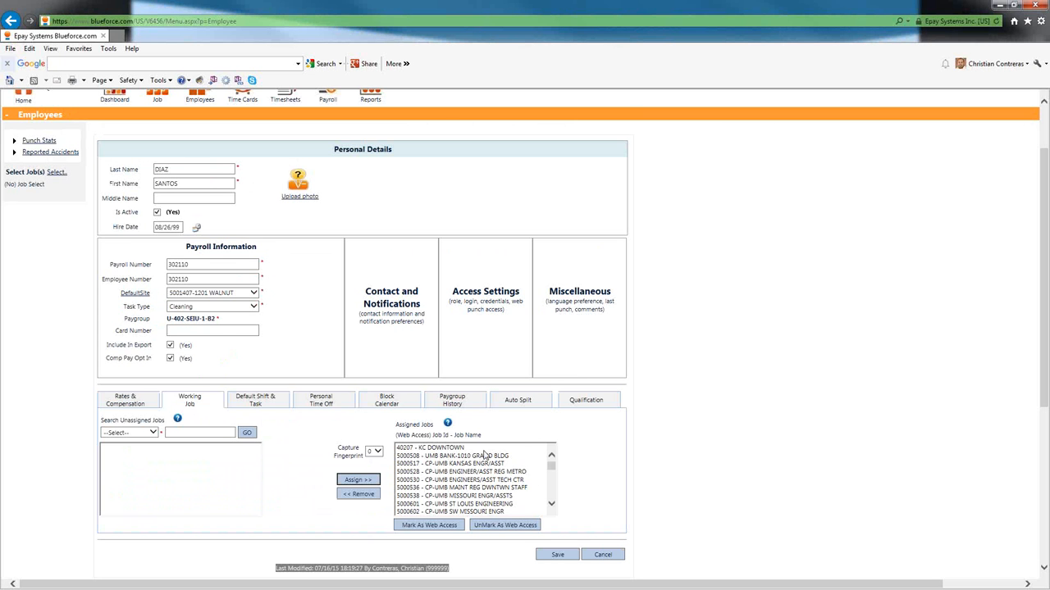
scroll(492, 484, down, 2)
scroll(539, 485, down, 5)
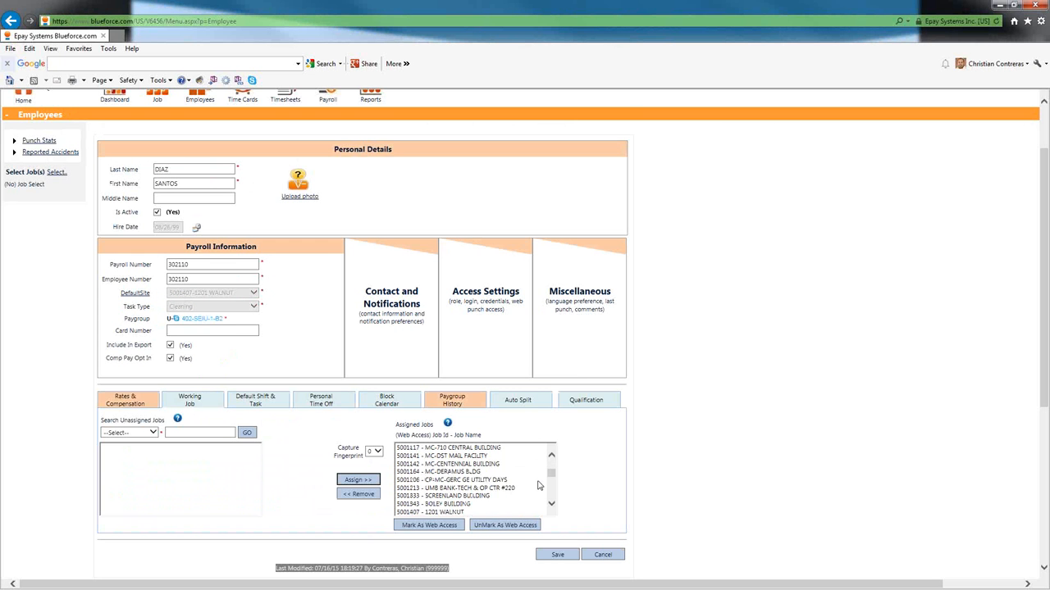
scroll(538, 485, down, 3)
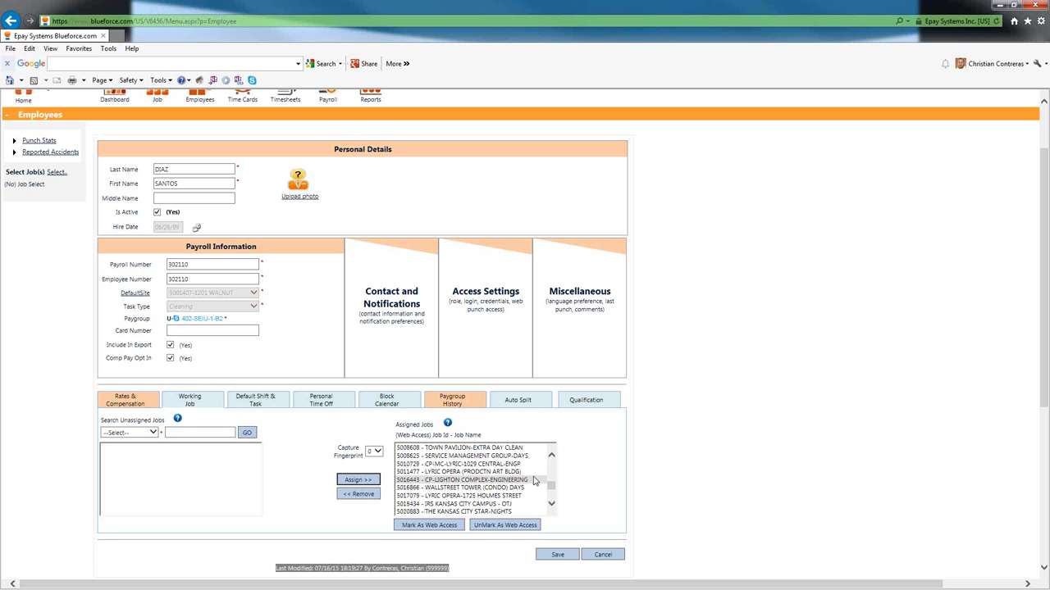
scroll(534, 481, up, 3)
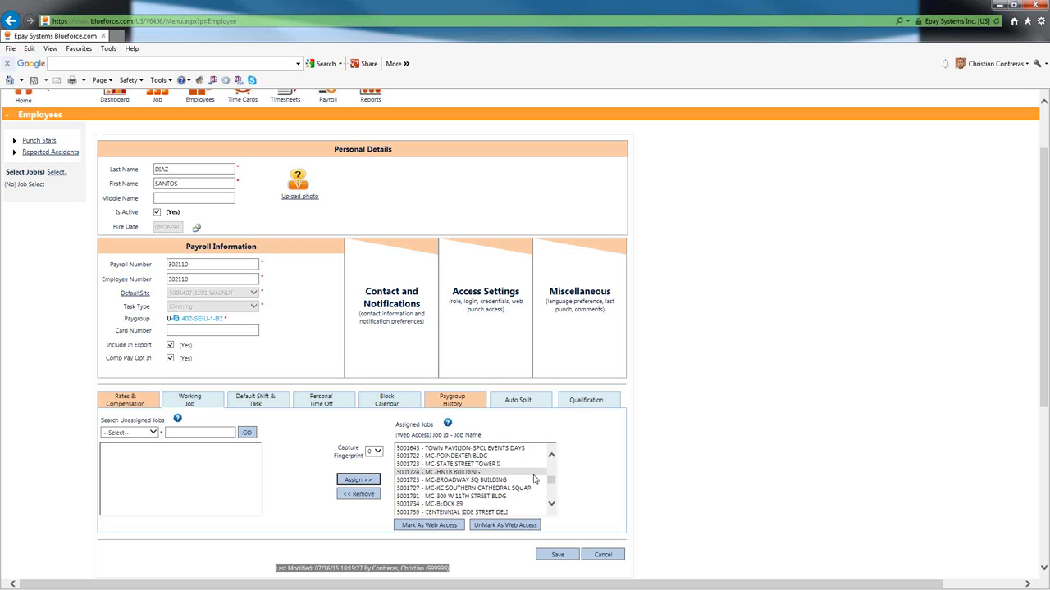
- Reopen the Default Shift & Task grid and highlight the MECH/ENGR OTHER tasks for jobs 5000528, 5000530 and 5000538
click(259, 401)
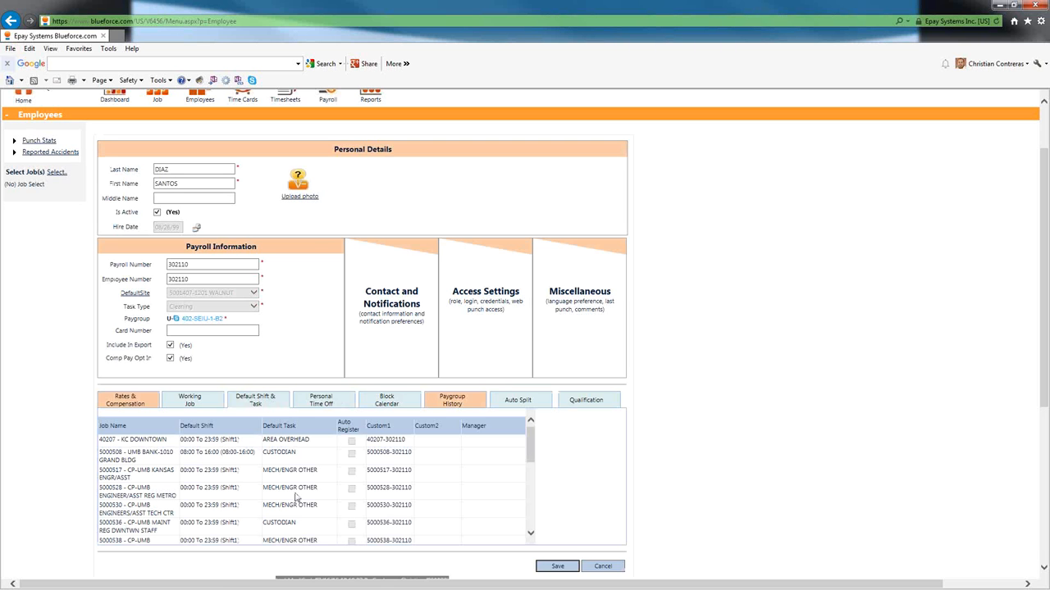
drag(319, 489, 264, 491)
click(324, 509)
drag(324, 508, 266, 509)
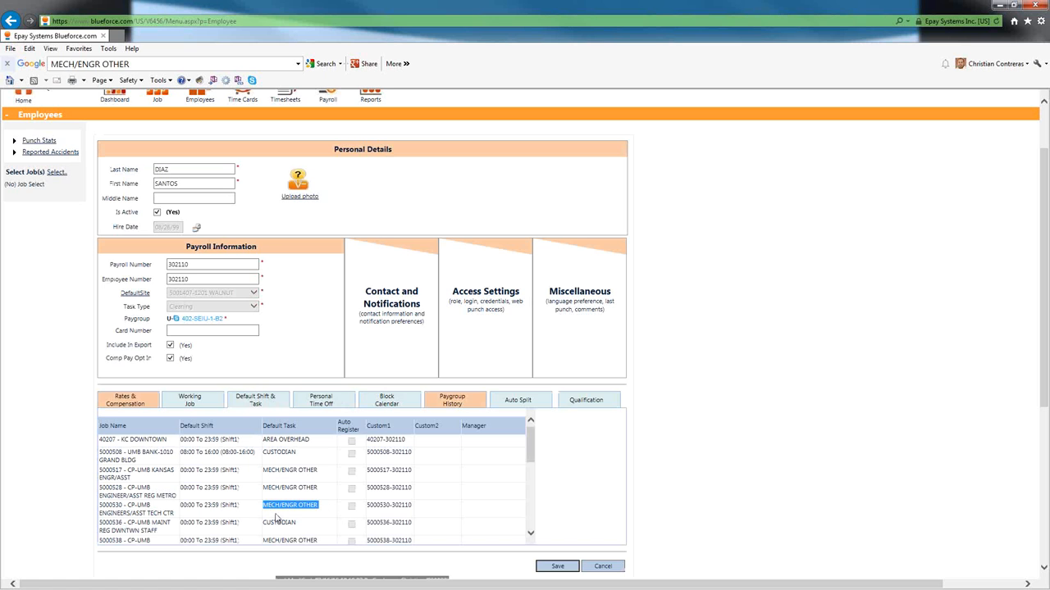
drag(322, 546, 266, 543)
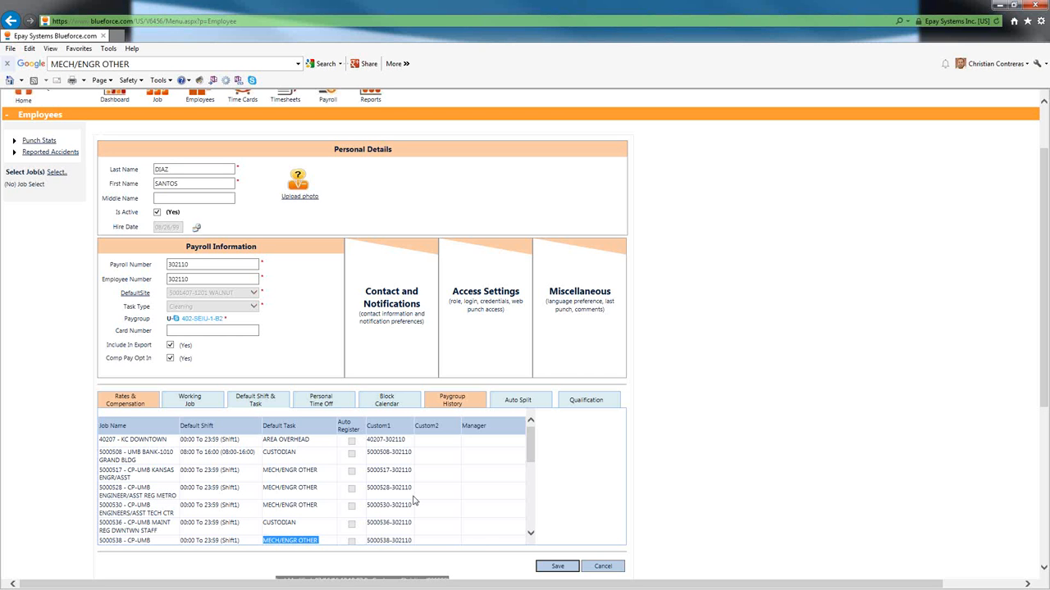
drag(323, 471, 109, 476)
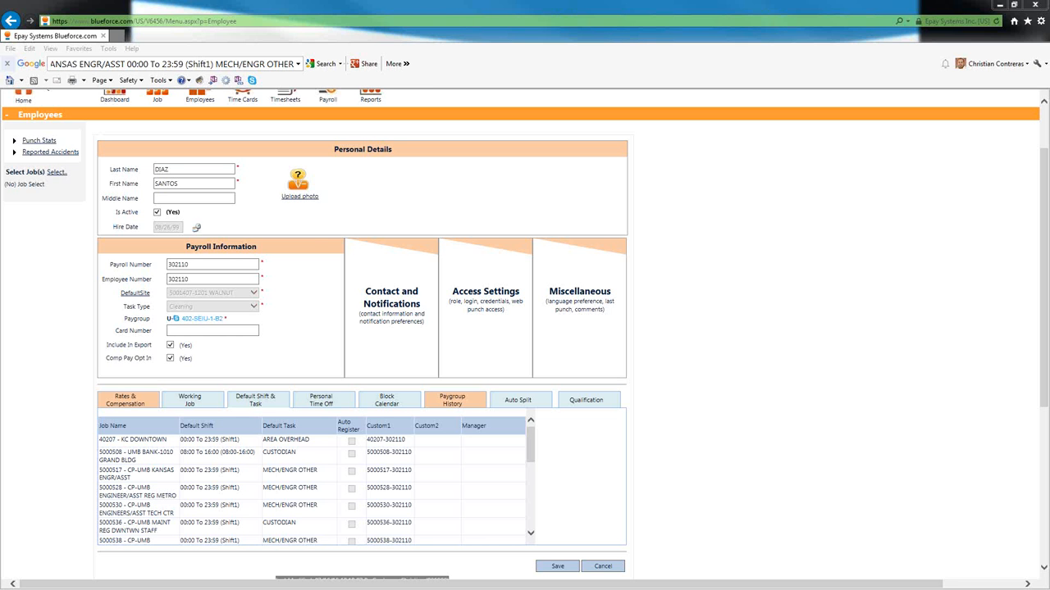
mouse_move(530, 454)
mouse_down()
mouse_move(533, 509)
mouse_move(537, 454)
mouse_up()
click(274, 425)
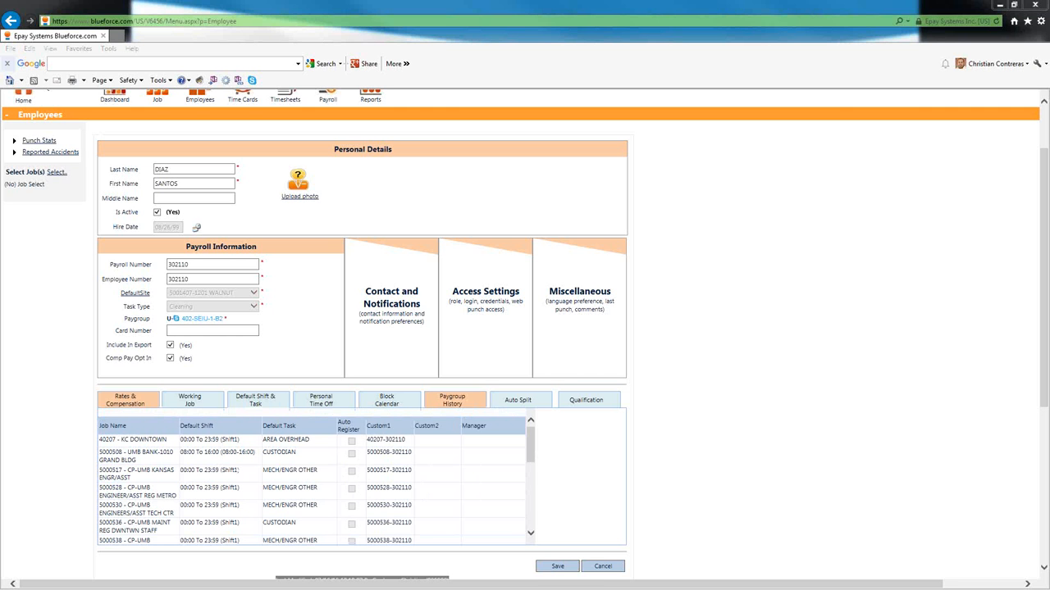
mouse_move(254, 413)
mouse_down()
mouse_move(198, 415)
mouse_move(174, 445)
mouse_move(171, 512)
mouse_move(205, 548)
mouse_move(272, 528)
mouse_move(276, 433)
mouse_move(246, 406)
mouse_up()
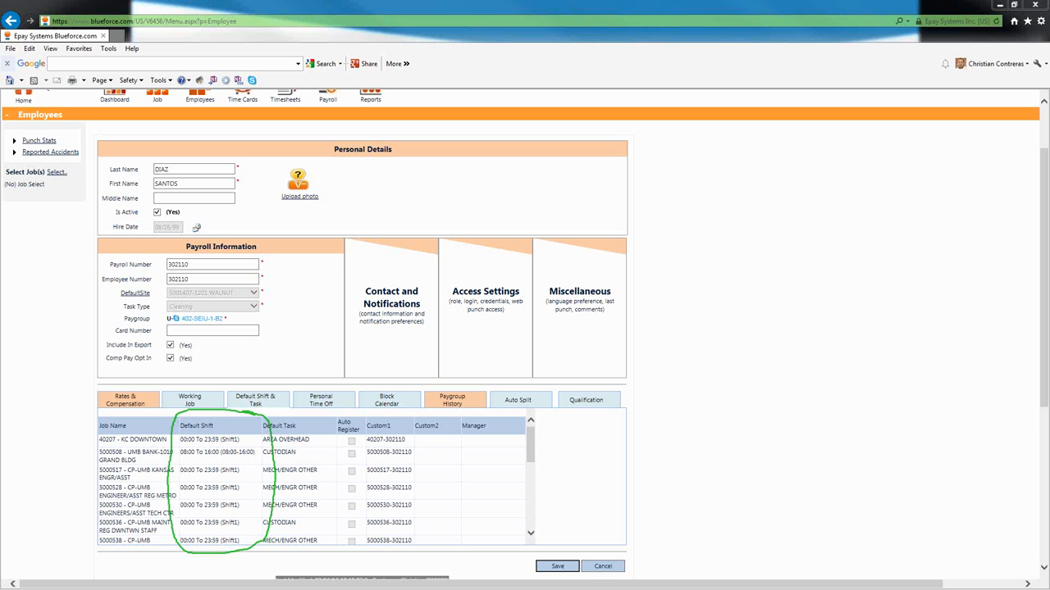
key(e)
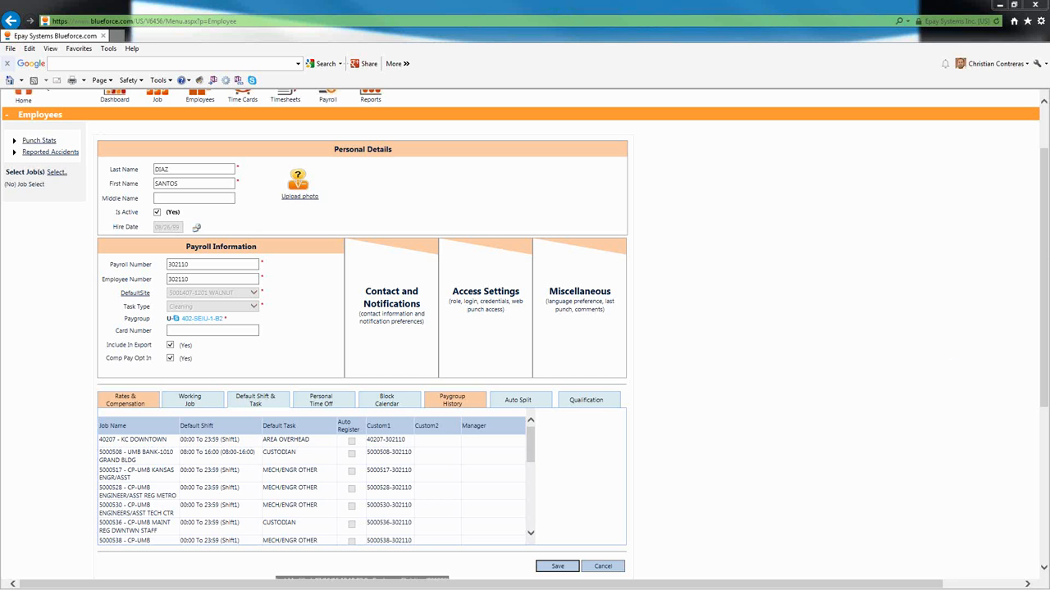
- Scroll back to the top of the page and log out of the current session
drag(1044, 270, 1041, 514)
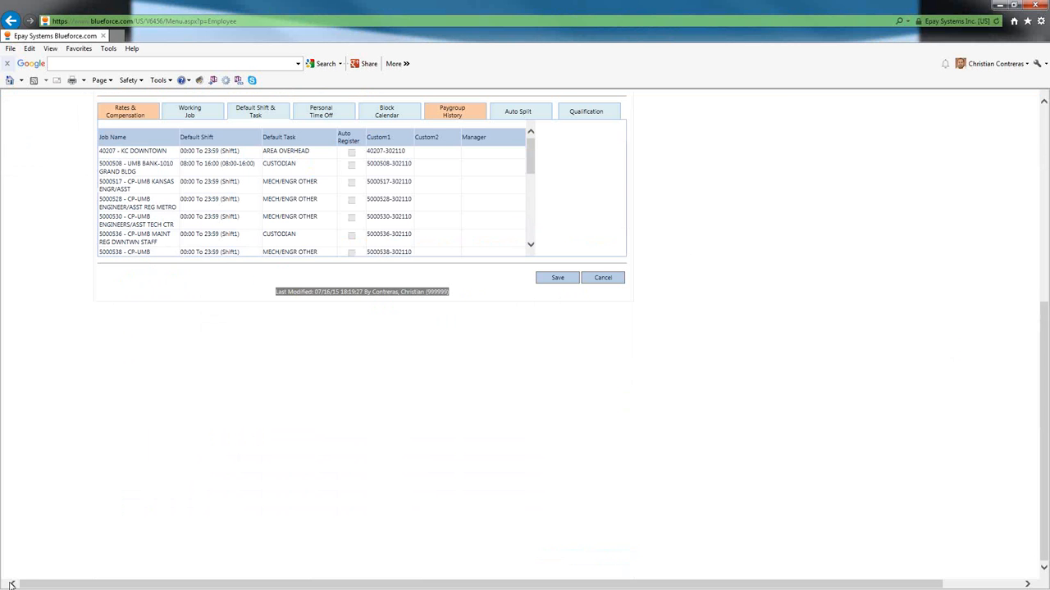
scroll(121, 484, up, 5)
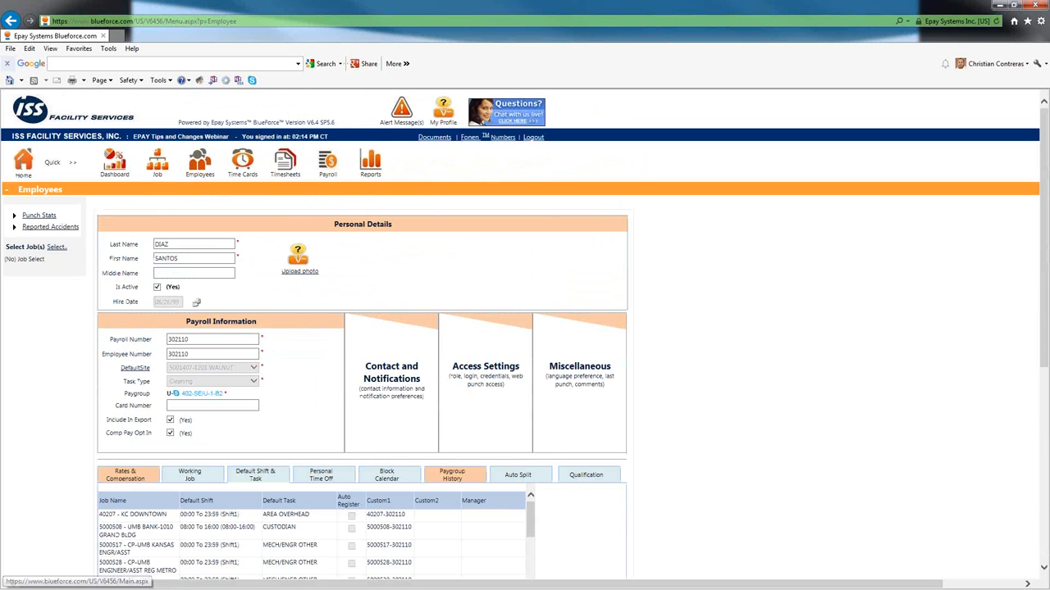
click(531, 139)
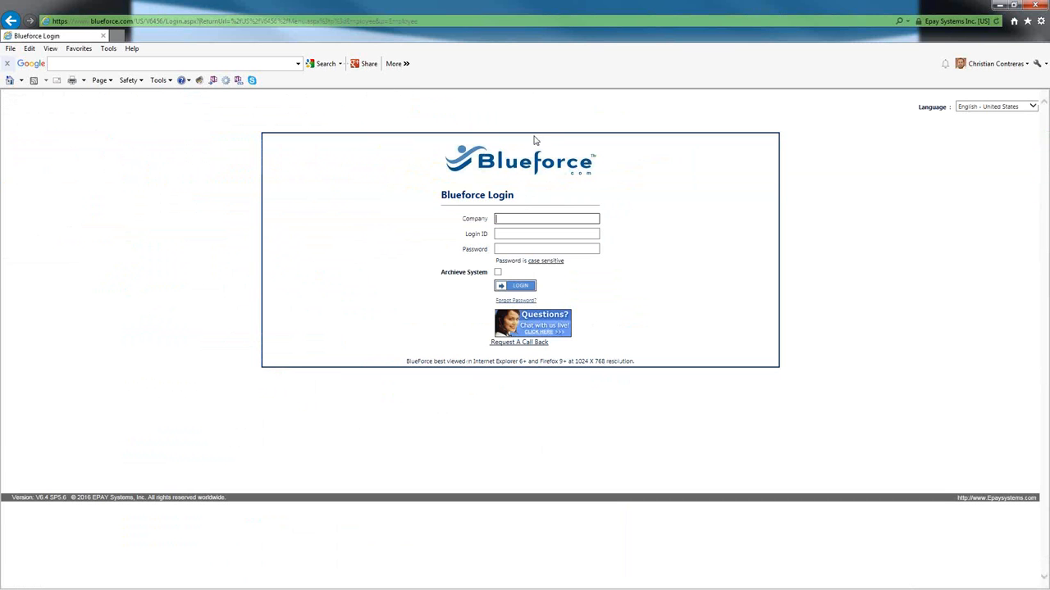
- Sign back in with the company code, login ID and account password
text(iss)
key(Tab)
key(Tab)
text(•••)
key(BackSpace)
key(BackSpace)
key(BackSpace)
text(•••••••)
key(Return)
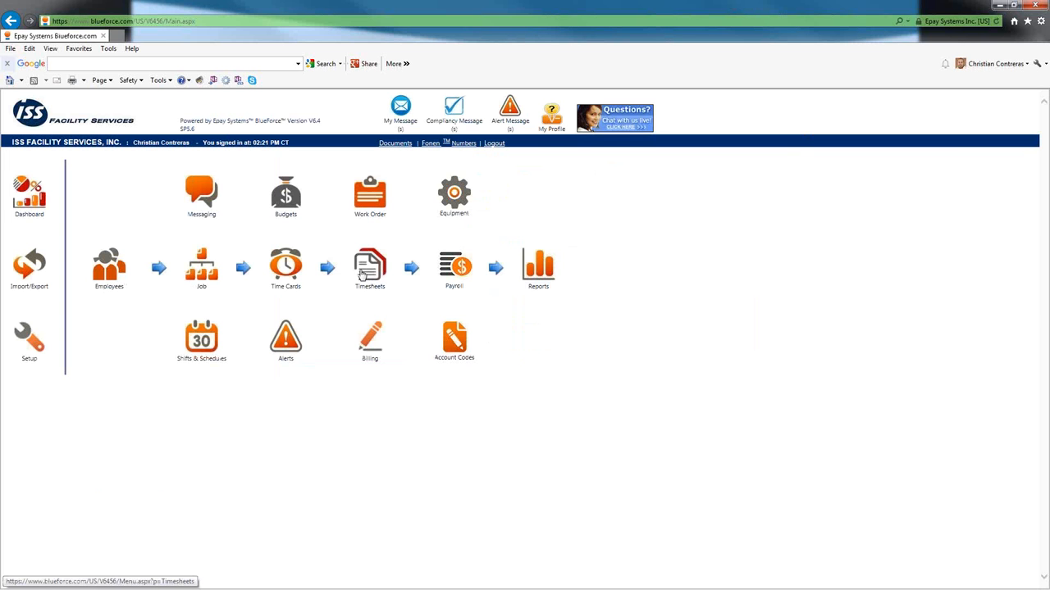
- Open the Employees list and then the first listed employee's record
click(115, 268)
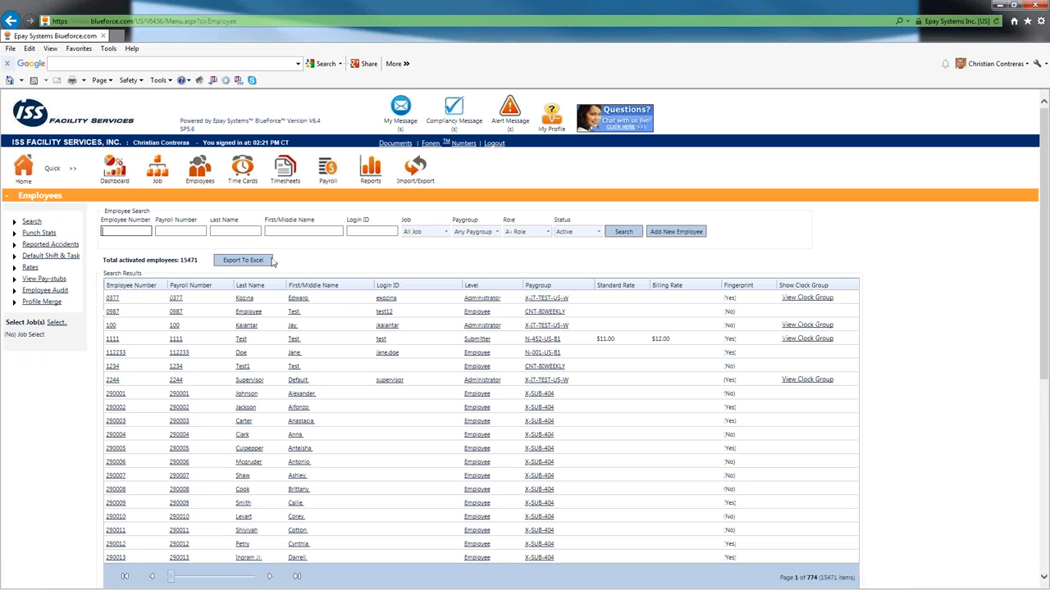
click(245, 298)
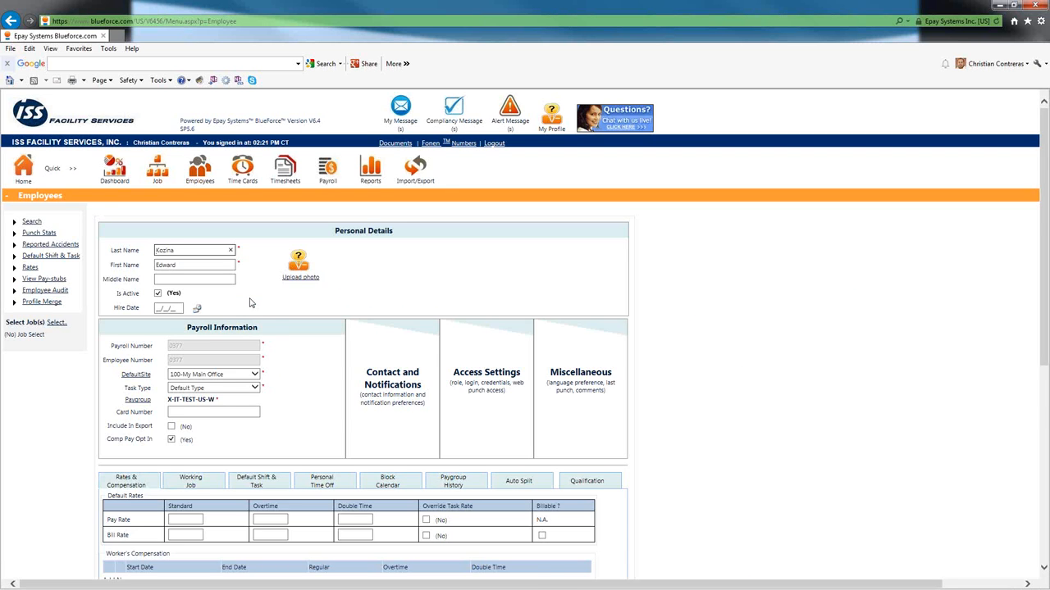
scroll(252, 320, down, 3)
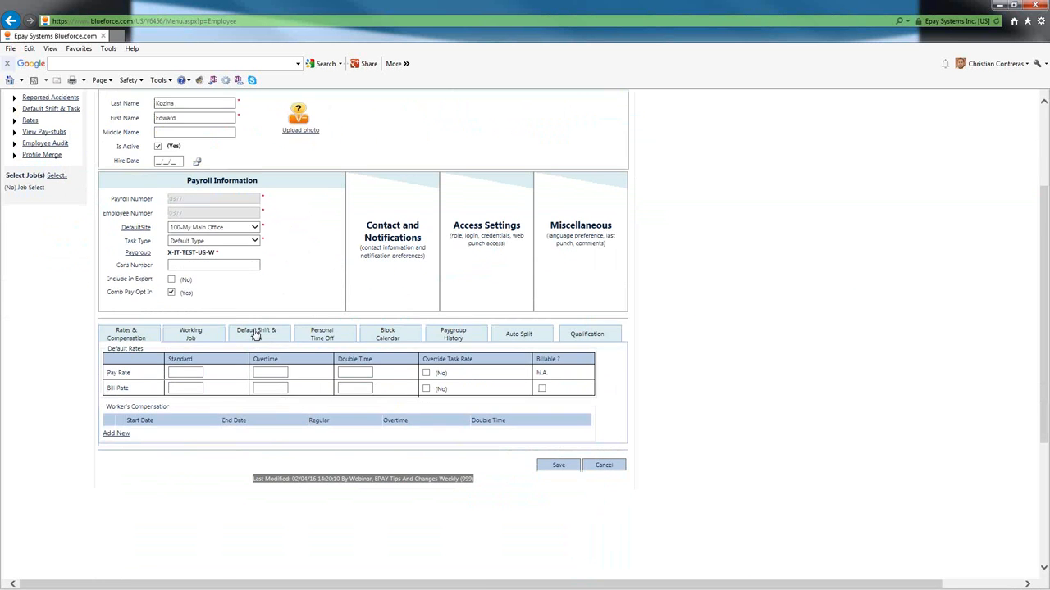
- Show the Default Shift & Task grid and highlight My Main Office's current shift and CUSTODIAN task
click(256, 334)
scroll(619, 324, down, 2)
scroll(623, 328, down, 2)
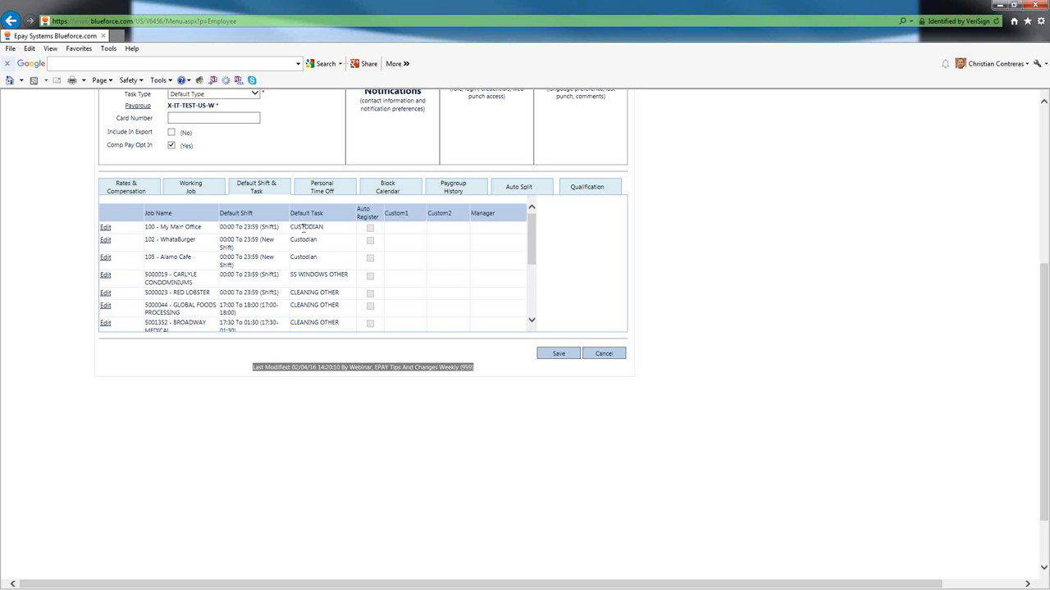
drag(280, 228, 220, 228)
drag(324, 227, 290, 229)
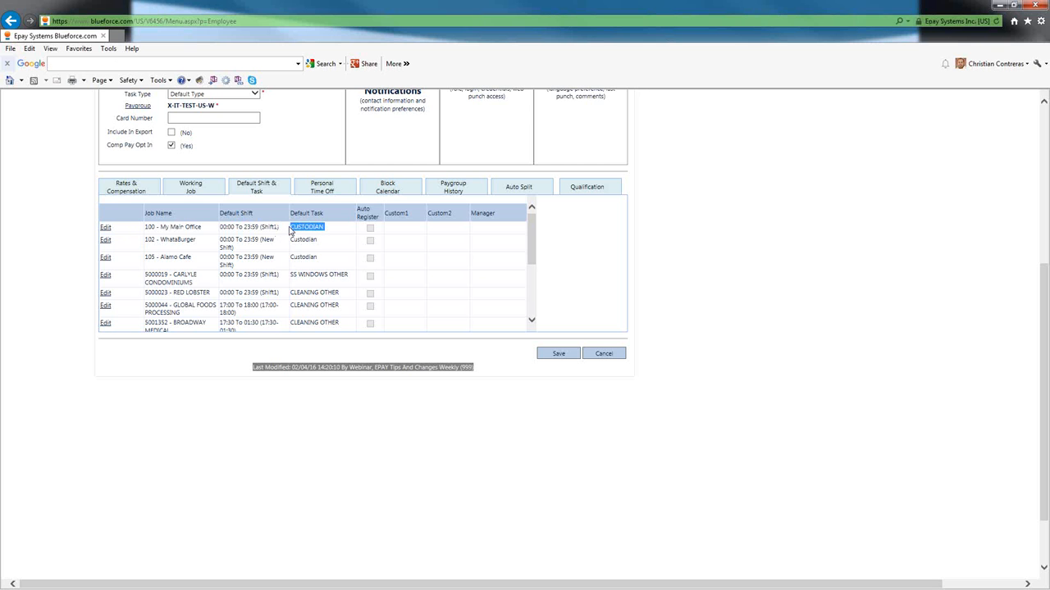
- Change My Main Office to the 17:00 To 22:00 (Nights) shift and SUPERVISOR task, then update the row
click(105, 228)
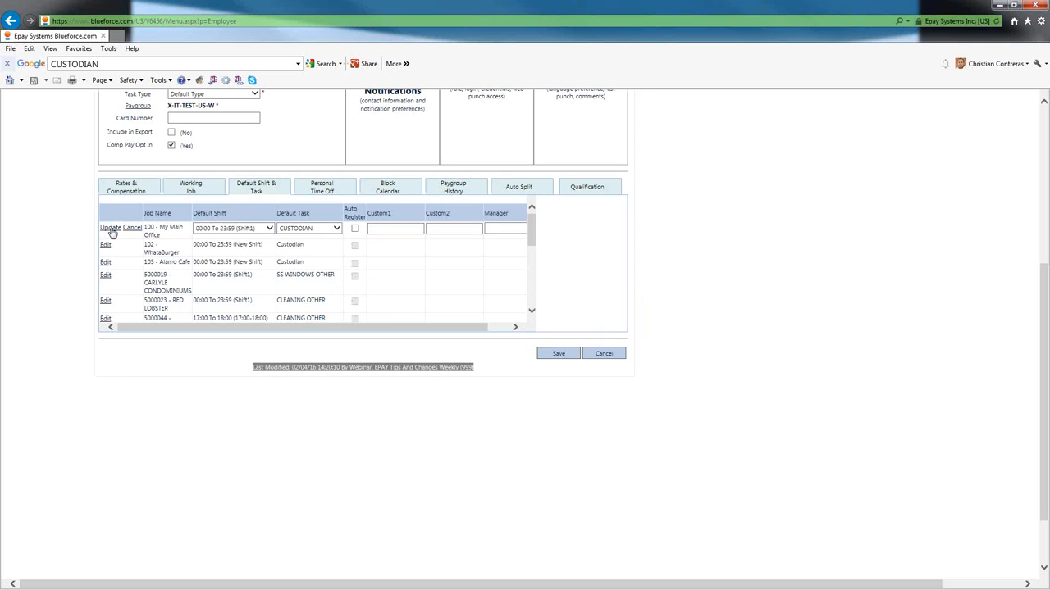
click(269, 228)
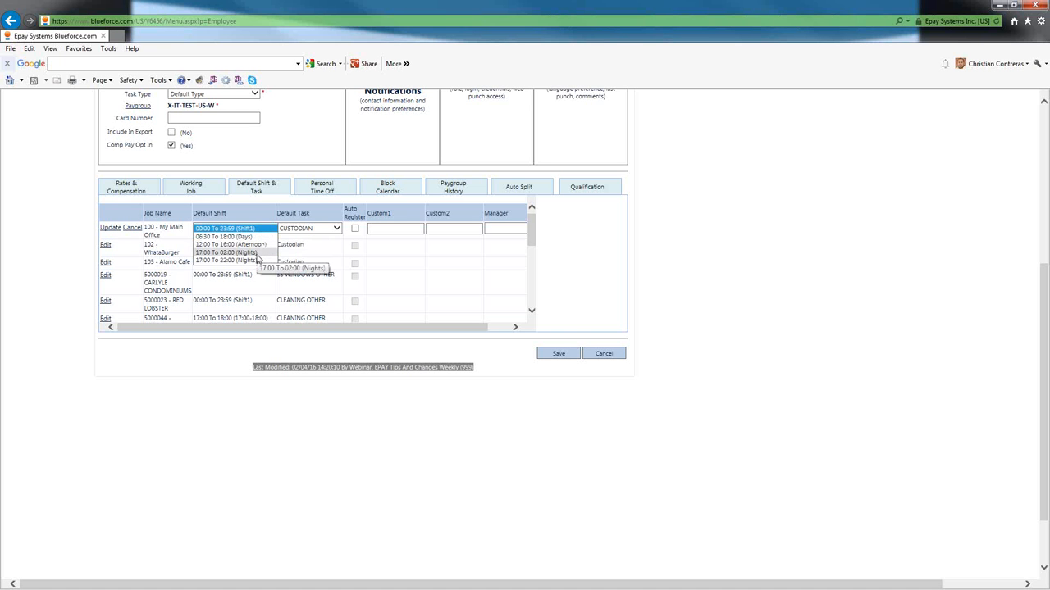
click(246, 261)
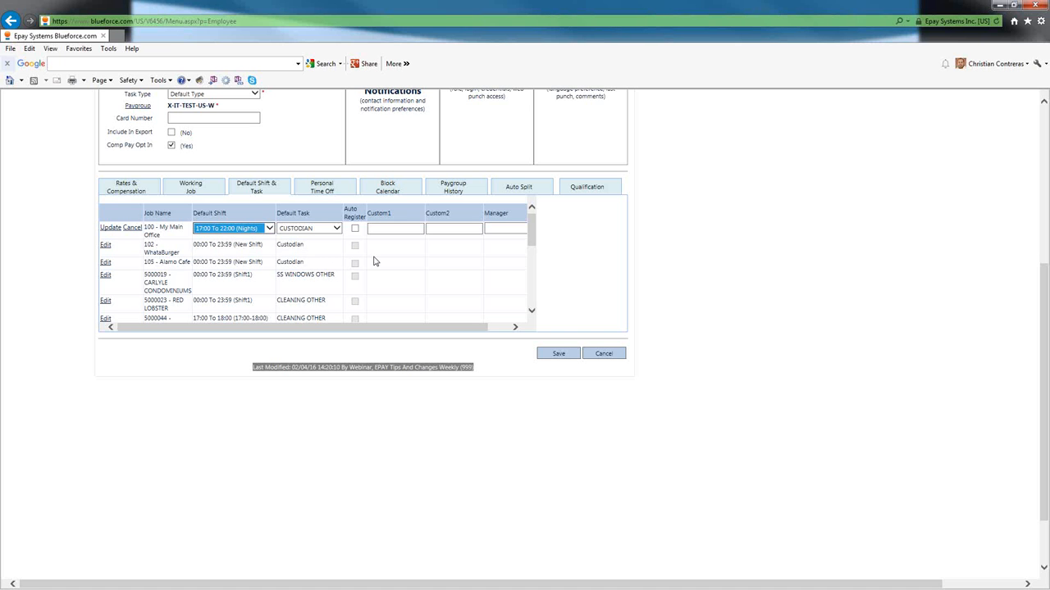
click(334, 230)
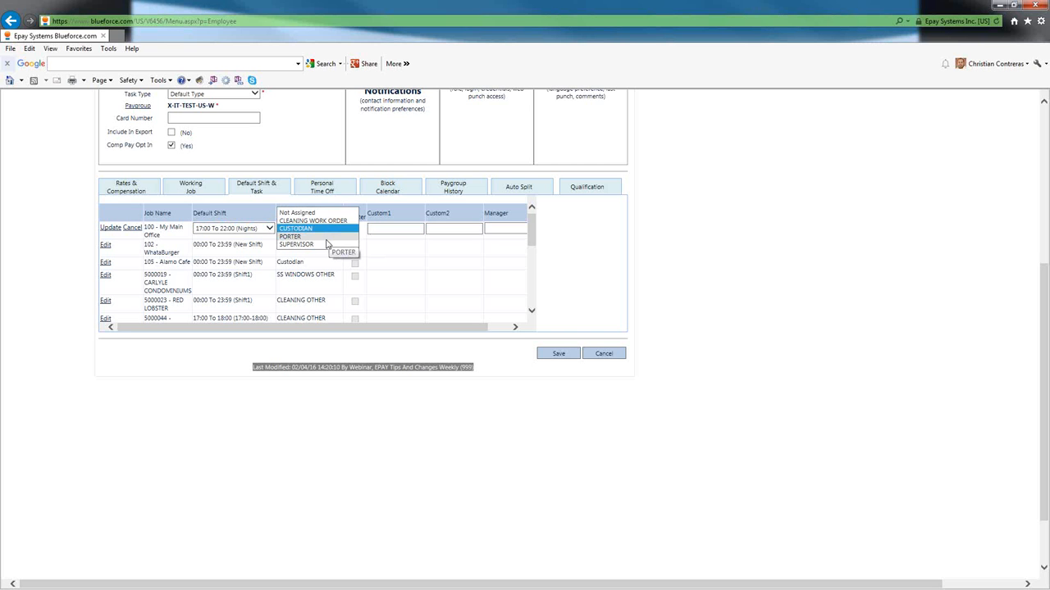
click(329, 244)
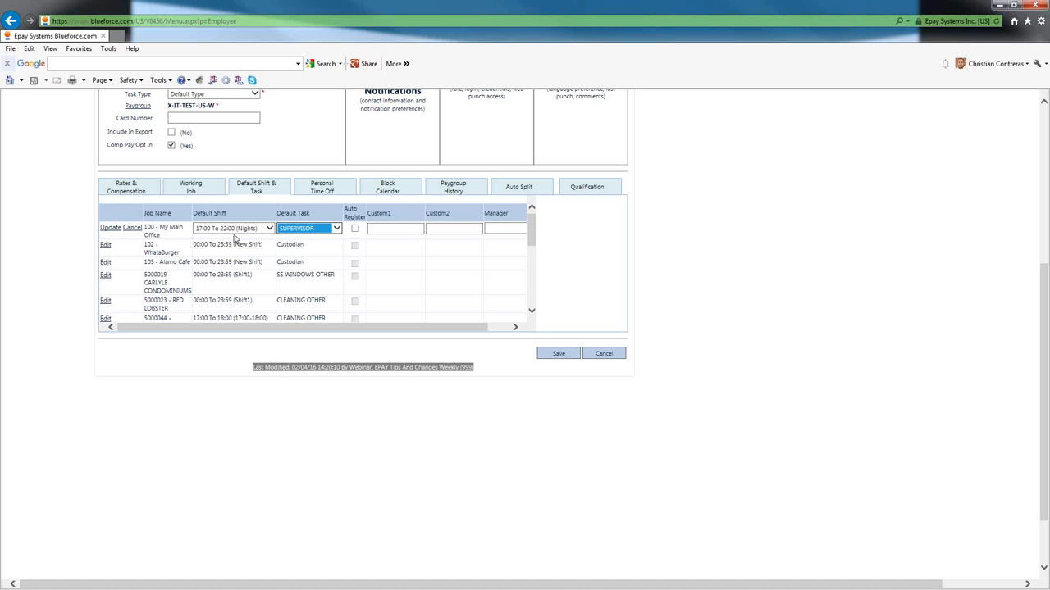
click(110, 228)
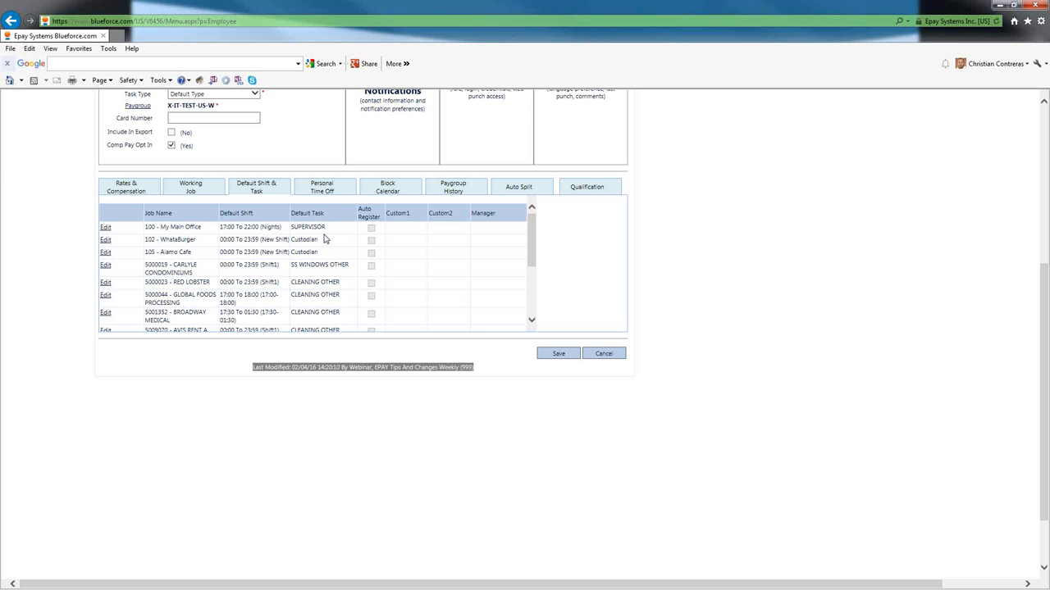
- Scroll back to the top of the employee record once the updated grid reloads
scroll(324, 237, up, 5)
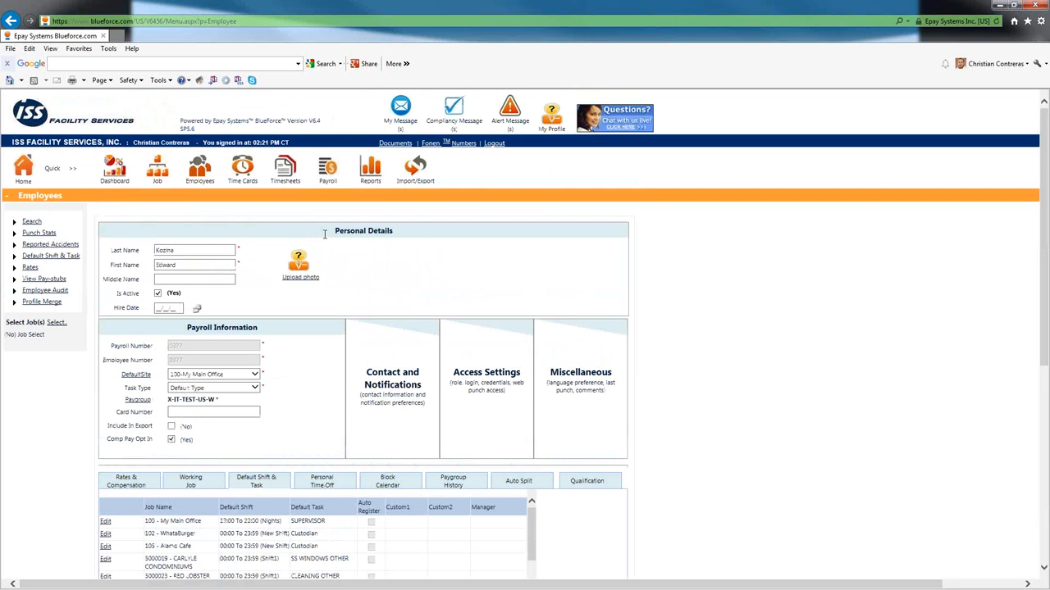
- In Time Cards, search jobs for 'my main', select jobs 100 and My1001, and continue
click(242, 170)
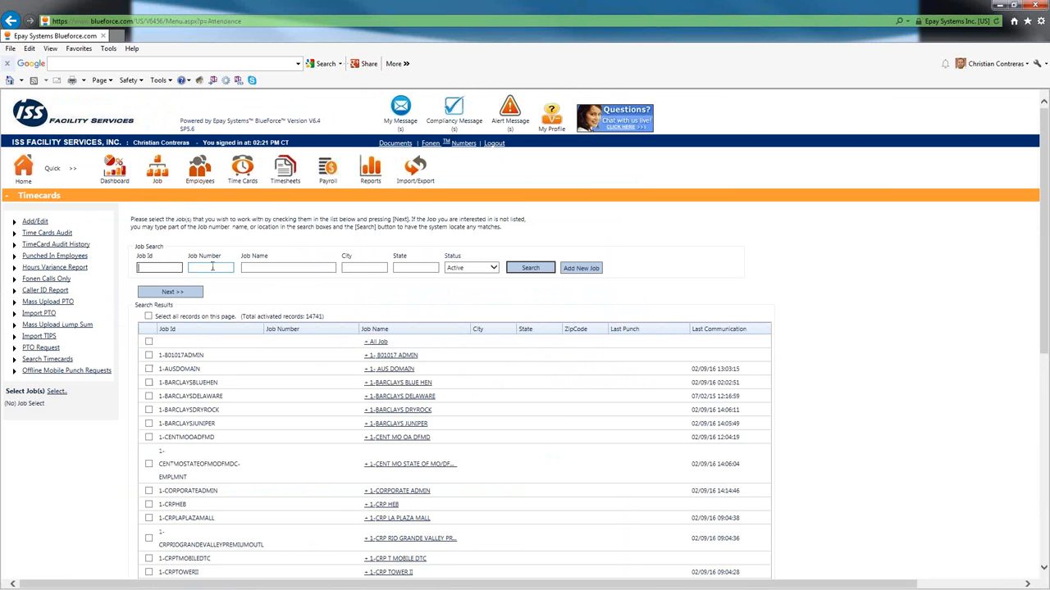
click(261, 269)
text(my main)
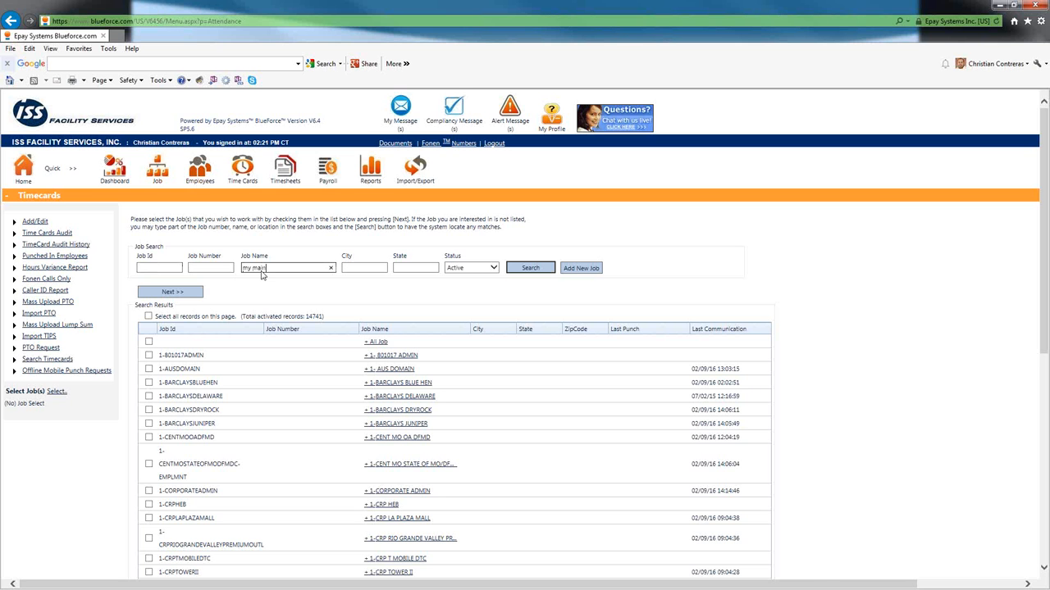
click(529, 267)
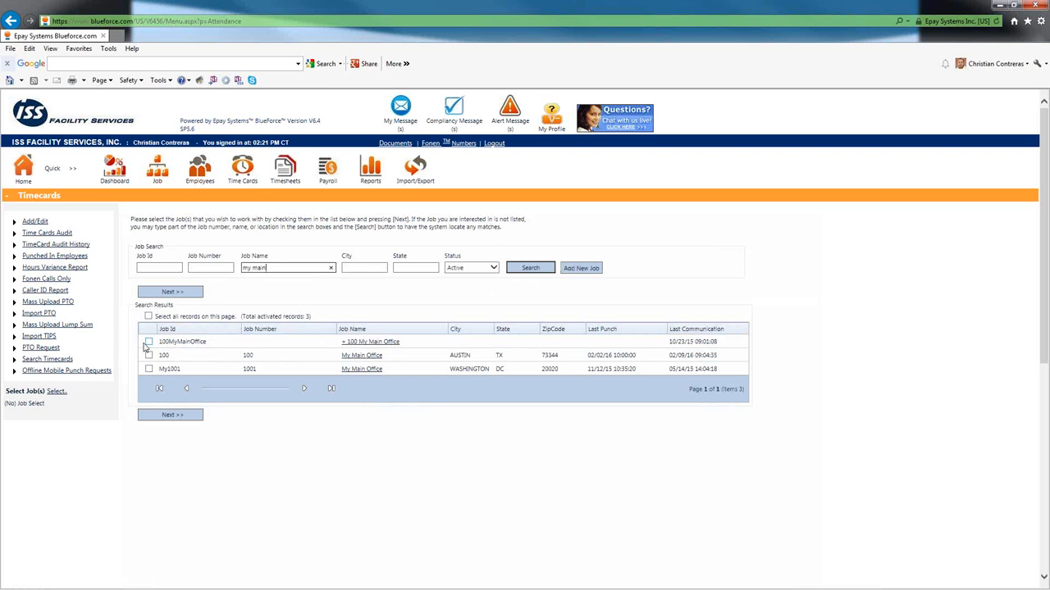
click(149, 369)
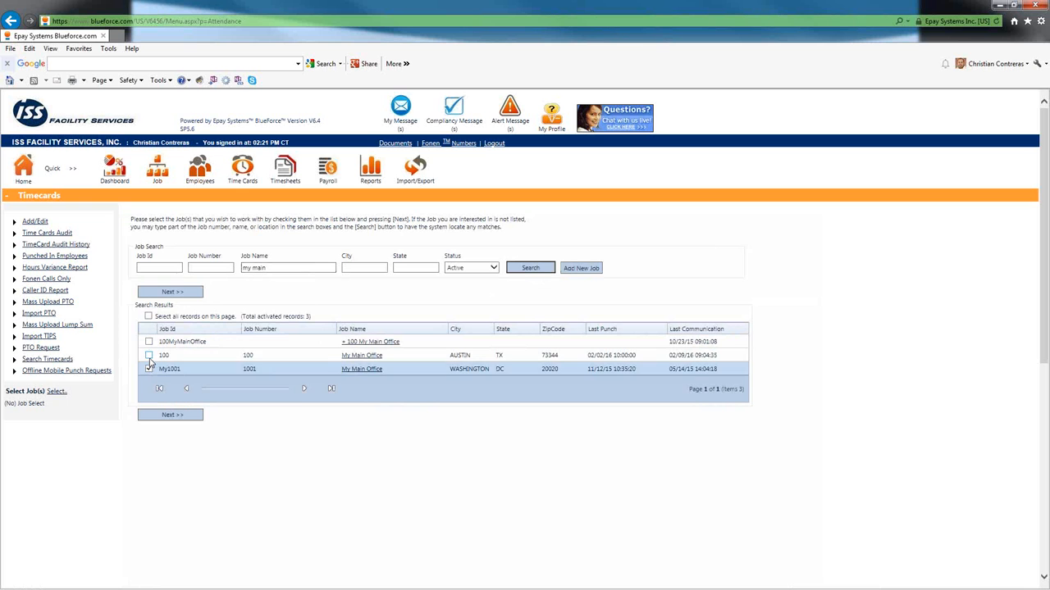
click(149, 355)
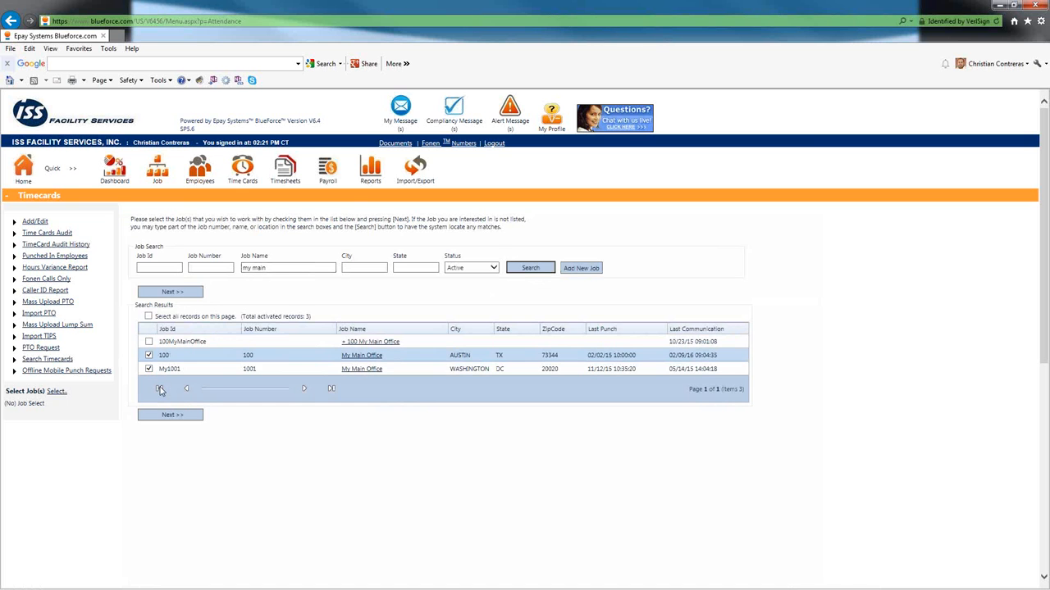
click(170, 293)
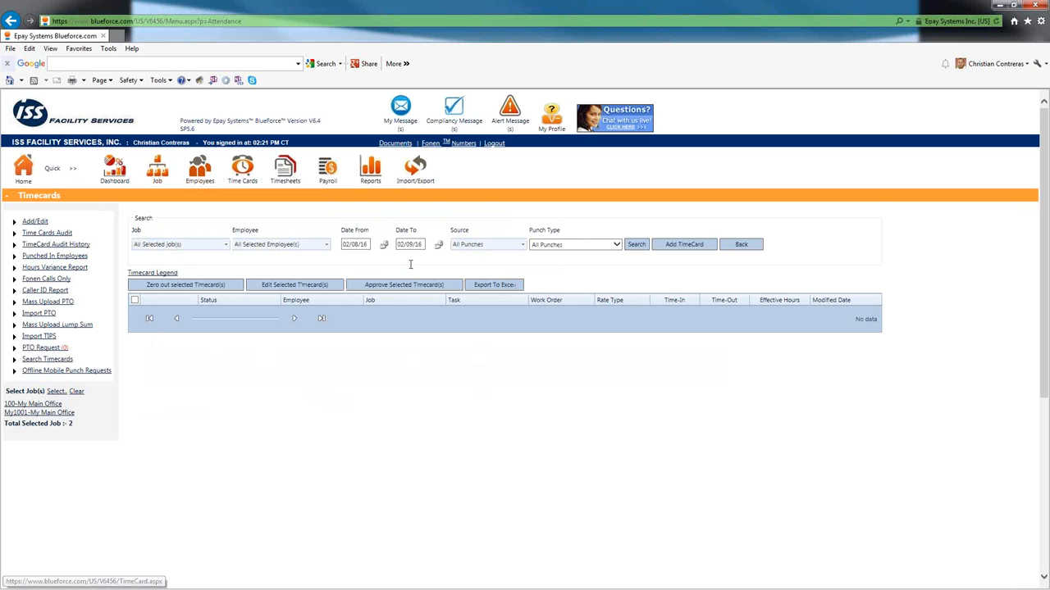
- Browse the employee filter list, then pick job 100-My Main Office and add a new timecard
click(325, 244)
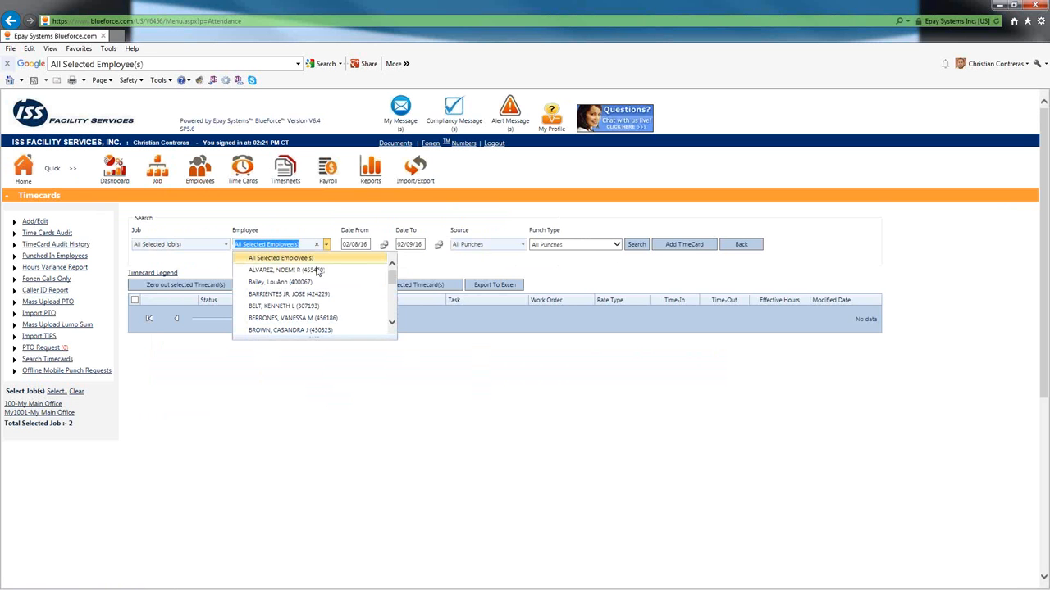
scroll(312, 297, down, 5)
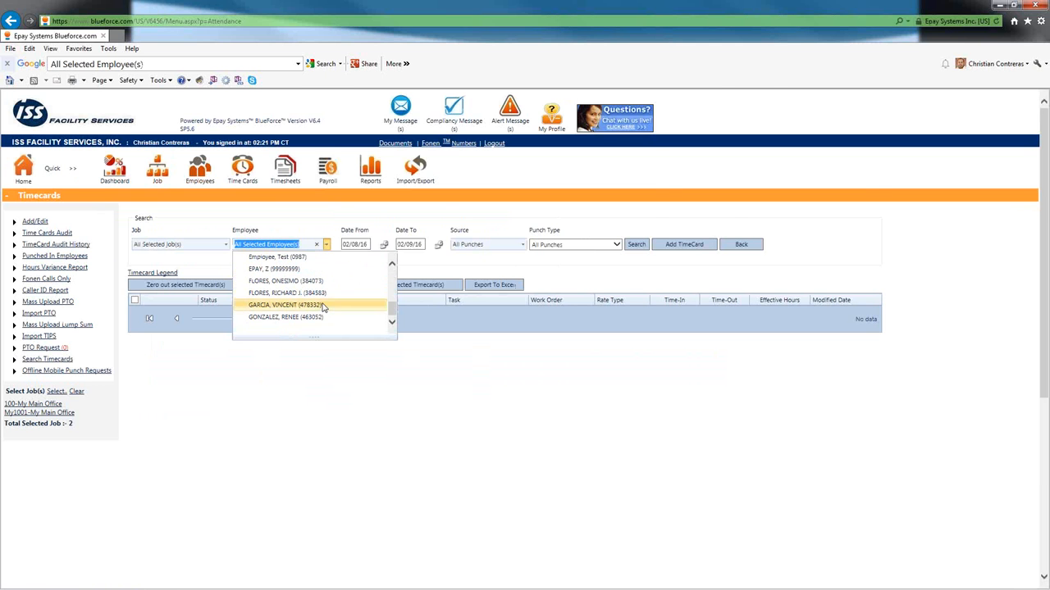
scroll(293, 271, down, 3)
scroll(301, 178, down, 4)
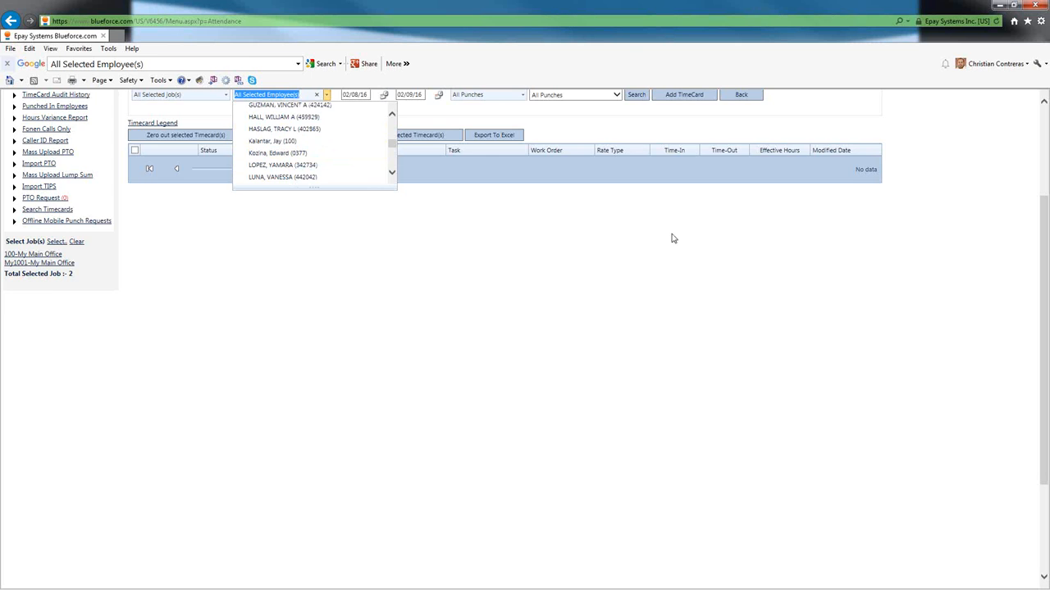
scroll(707, 225, up, 2)
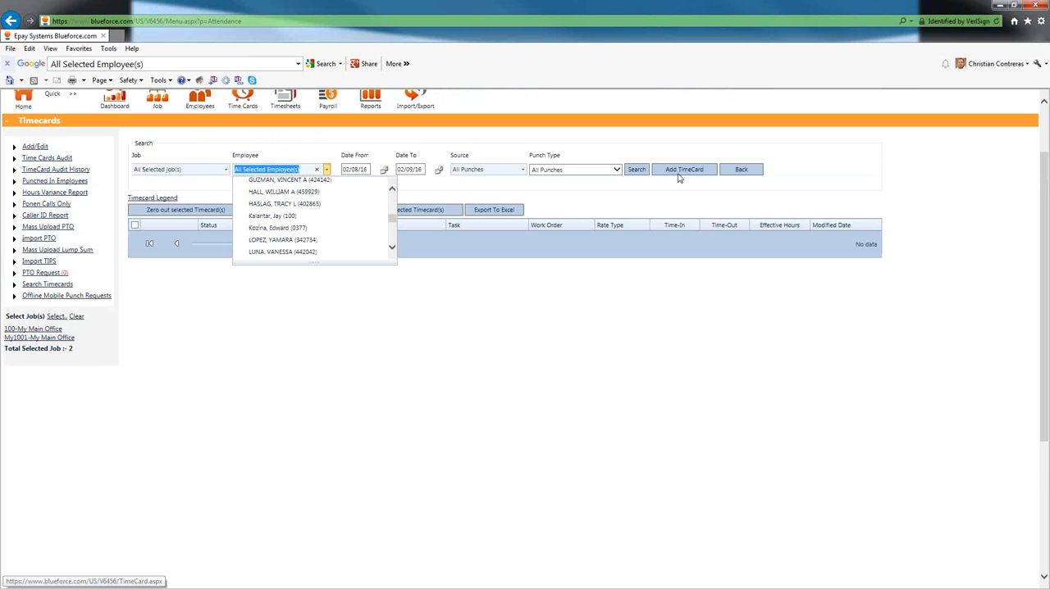
click(208, 177)
click(223, 170)
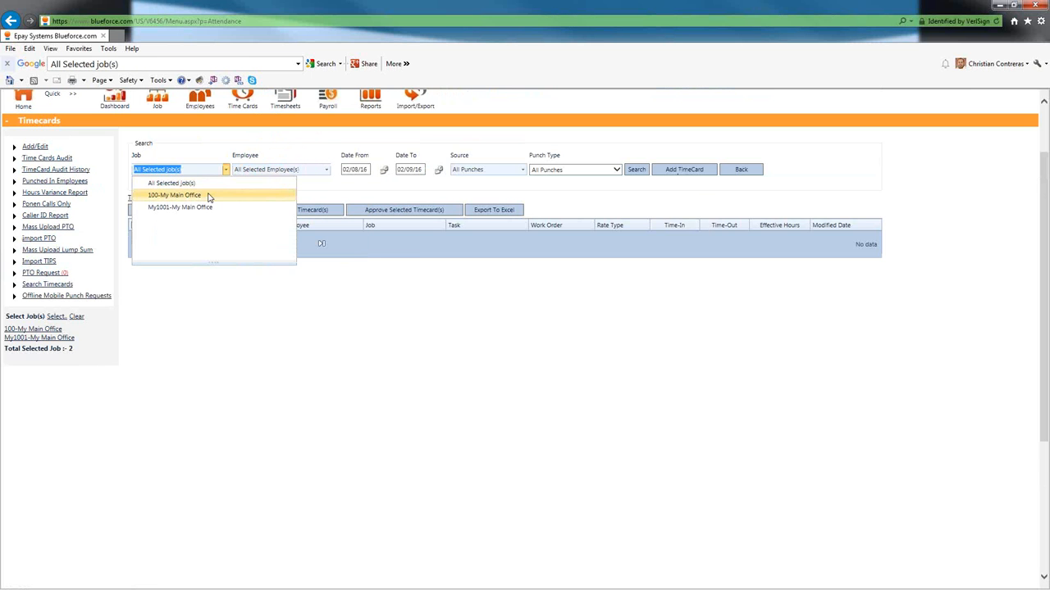
click(679, 172)
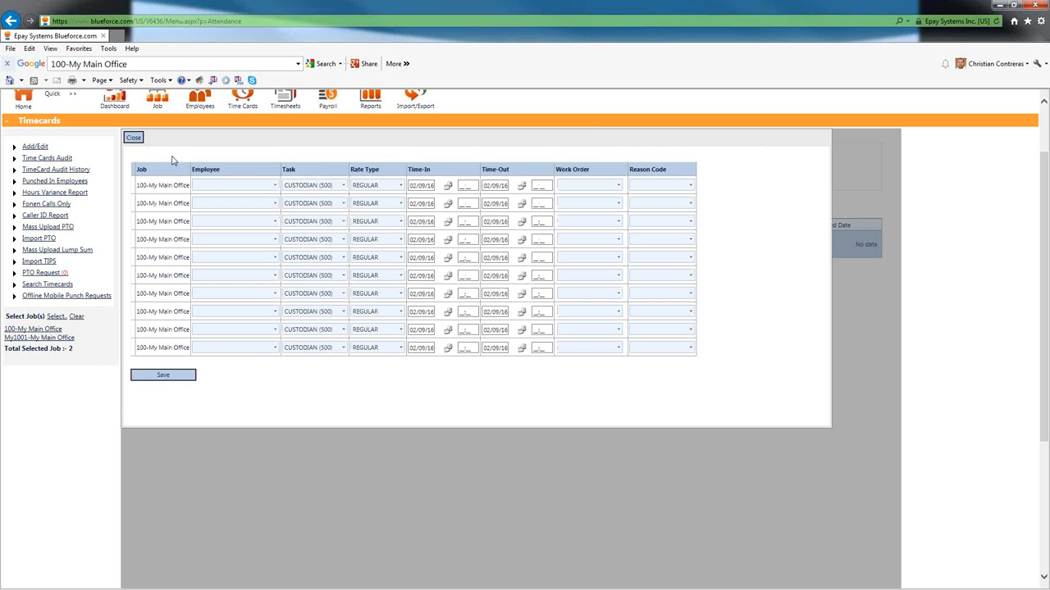
- Clear the first row's Task value and close the timecard sheet without saving
click(343, 186)
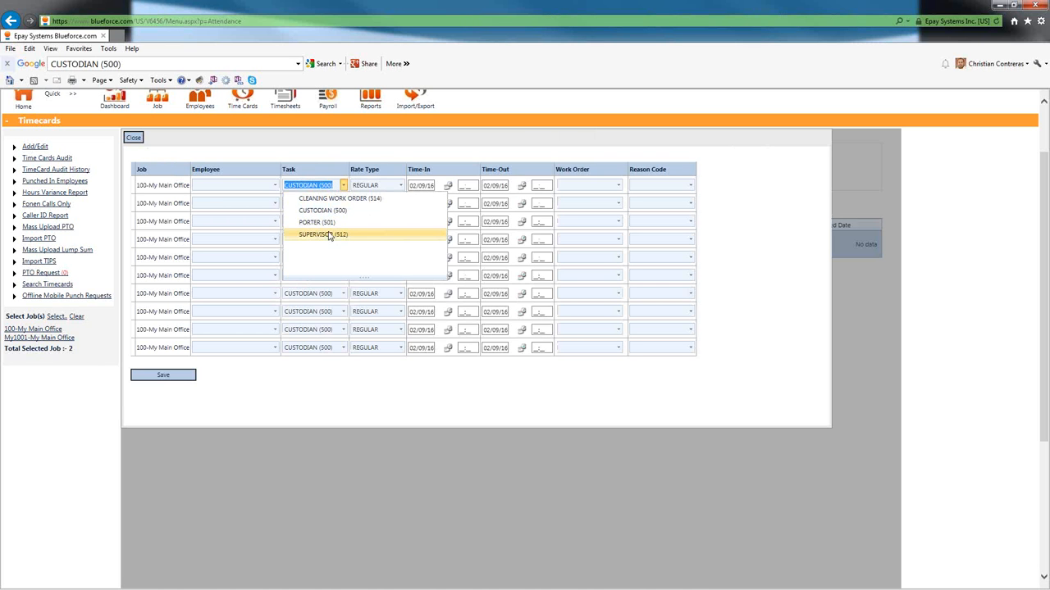
key(BackSpace)
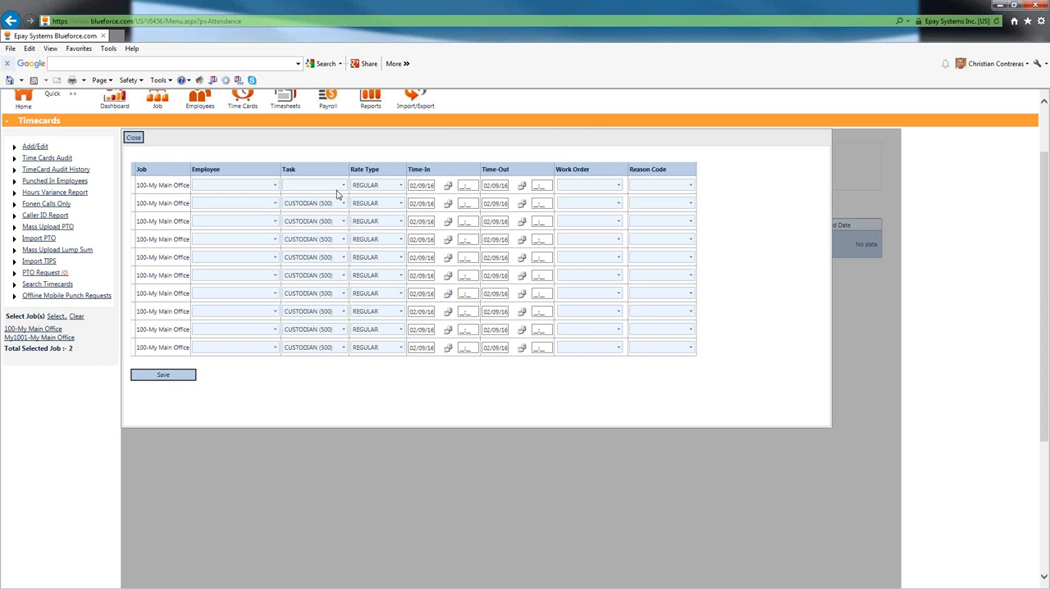
click(134, 138)
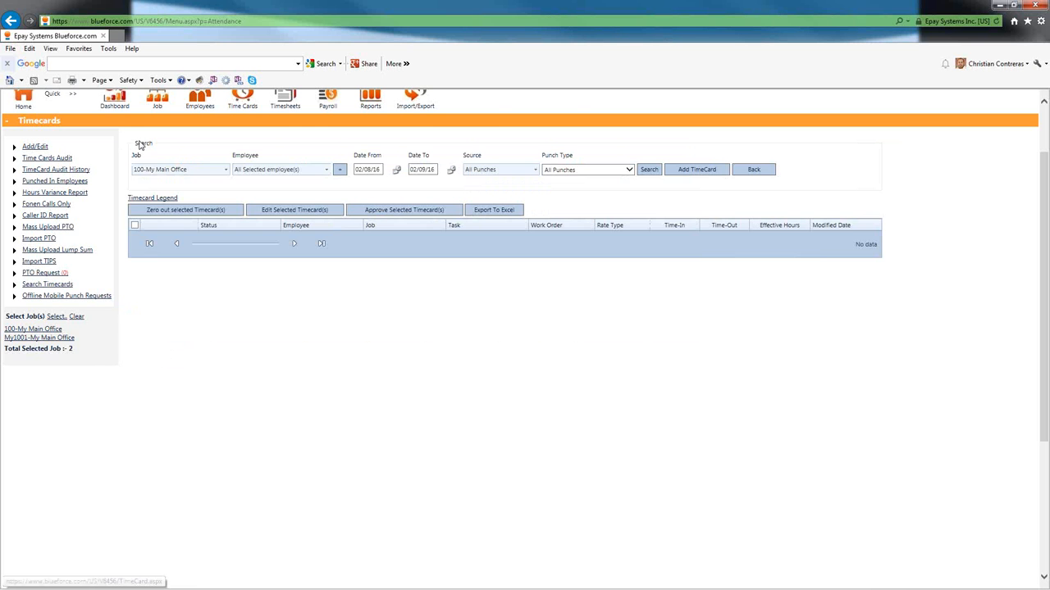
- Leave the timecard page and advance to the 'Granular Security Changes: Holiday & Exception Dates' slide
scroll(140, 143, up, 1)
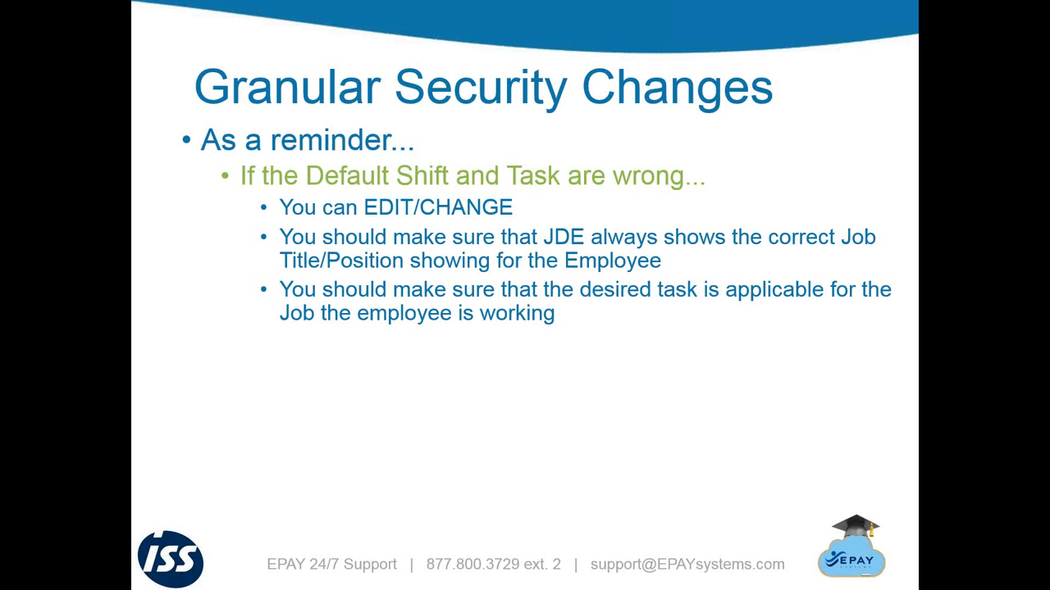
key(Right)
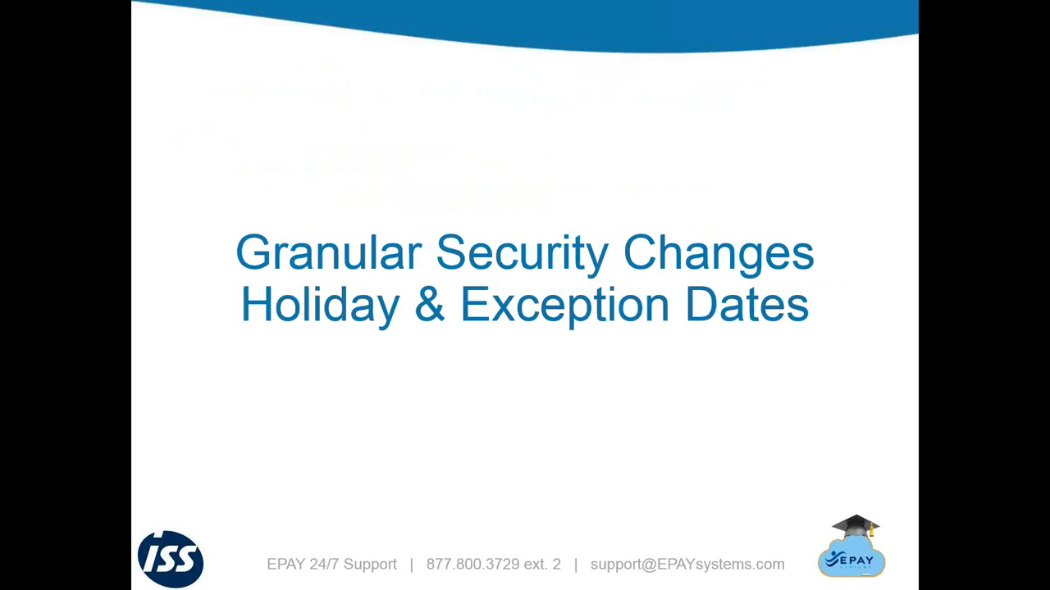
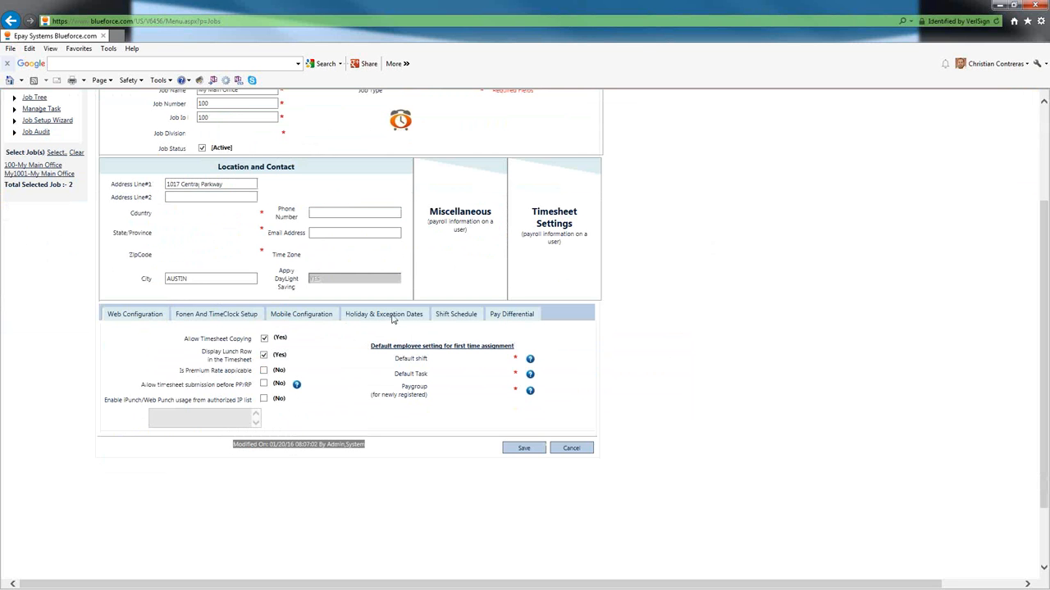
- Show the job's holiday dates, listing 07/04/2015 HOLIDAY WORKED 2X and 07/08/2015 TRAINING
click(393, 319)
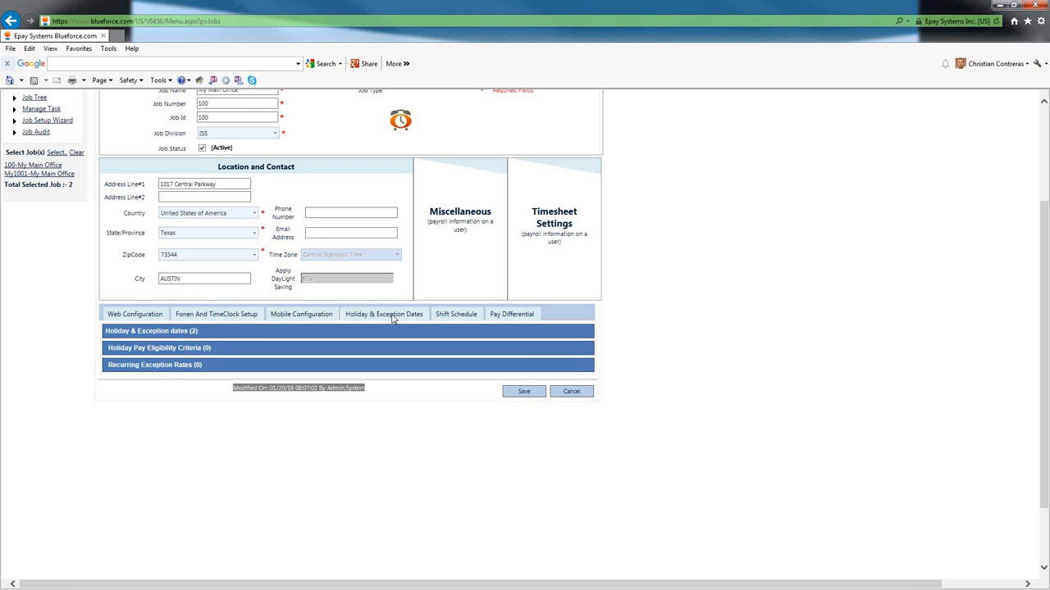
click(198, 333)
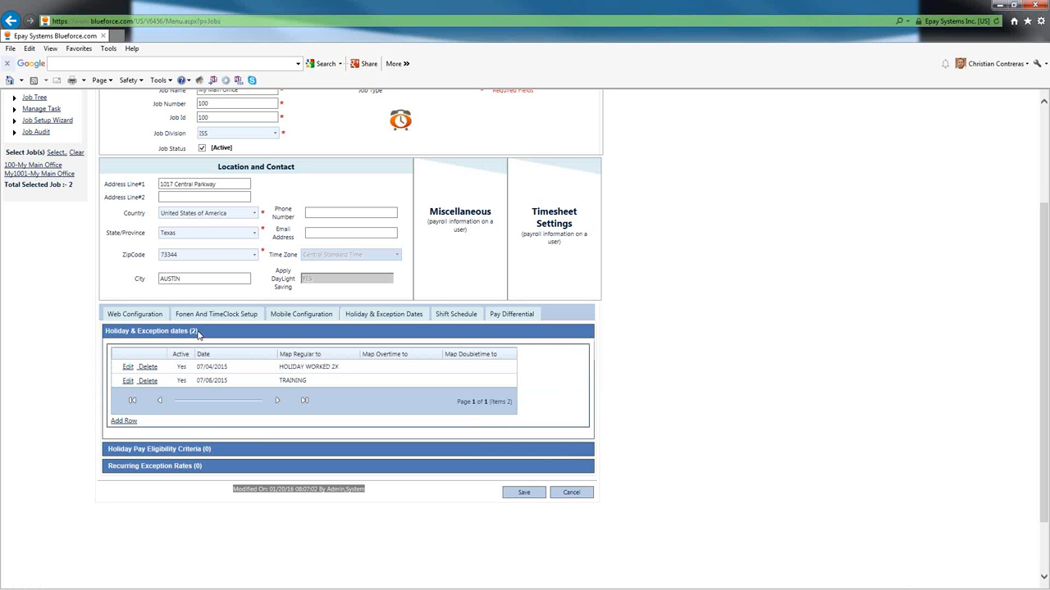
click(205, 370)
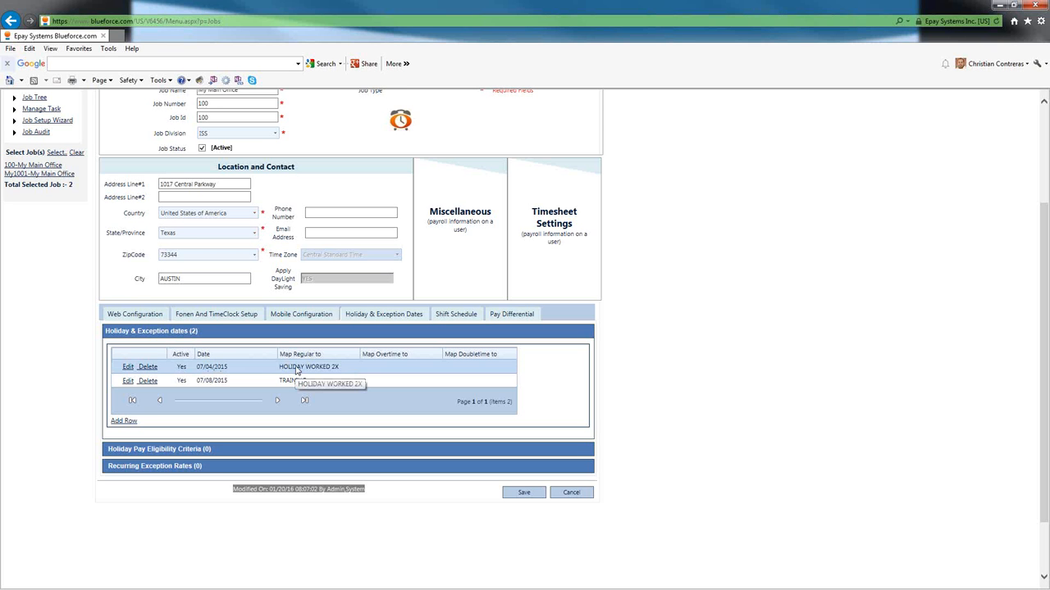
click(230, 384)
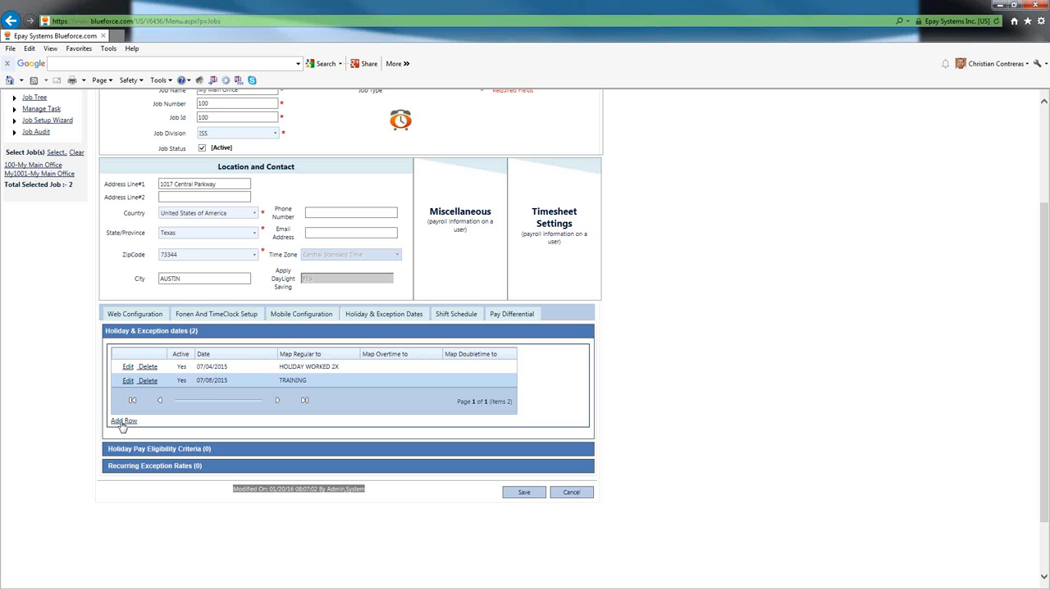
- Add a new holiday exception row and pick May 30, 2016 from the calendar
click(123, 422)
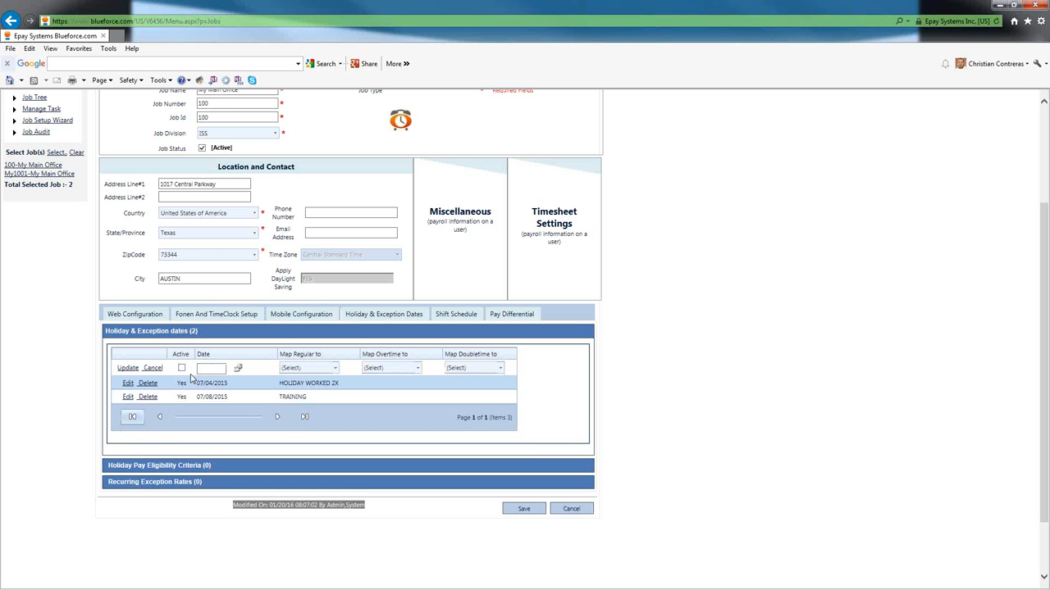
click(238, 370)
click(237, 370)
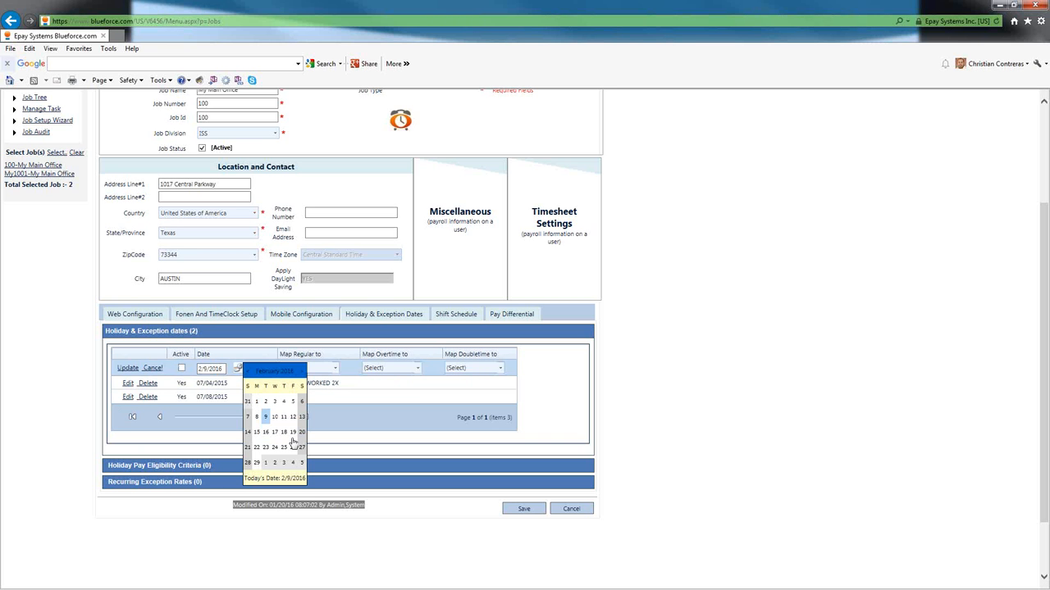
click(302, 371)
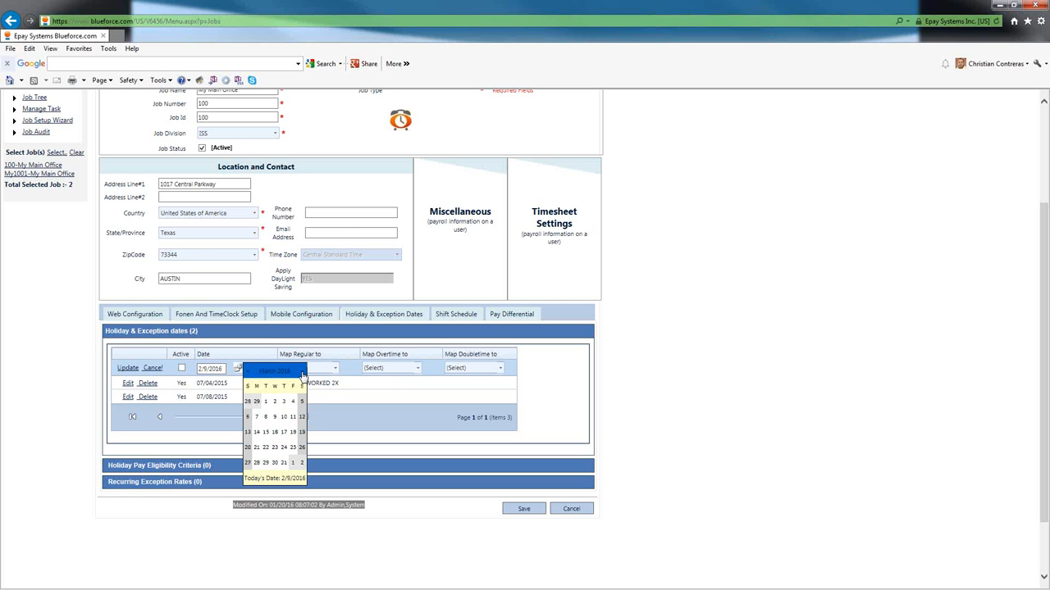
click(302, 372)
click(301, 371)
click(256, 463)
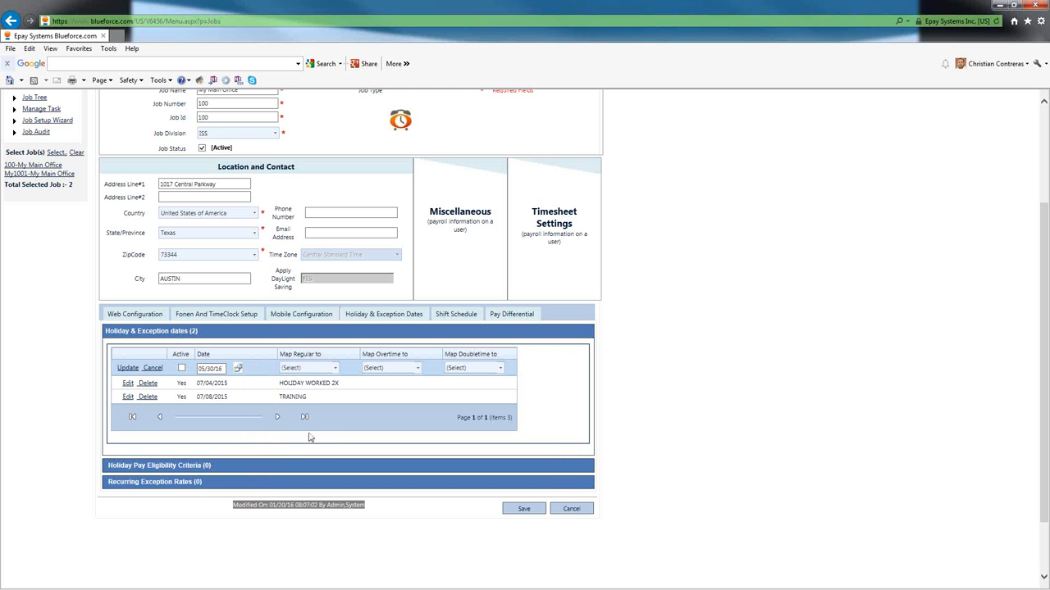
click(335, 368)
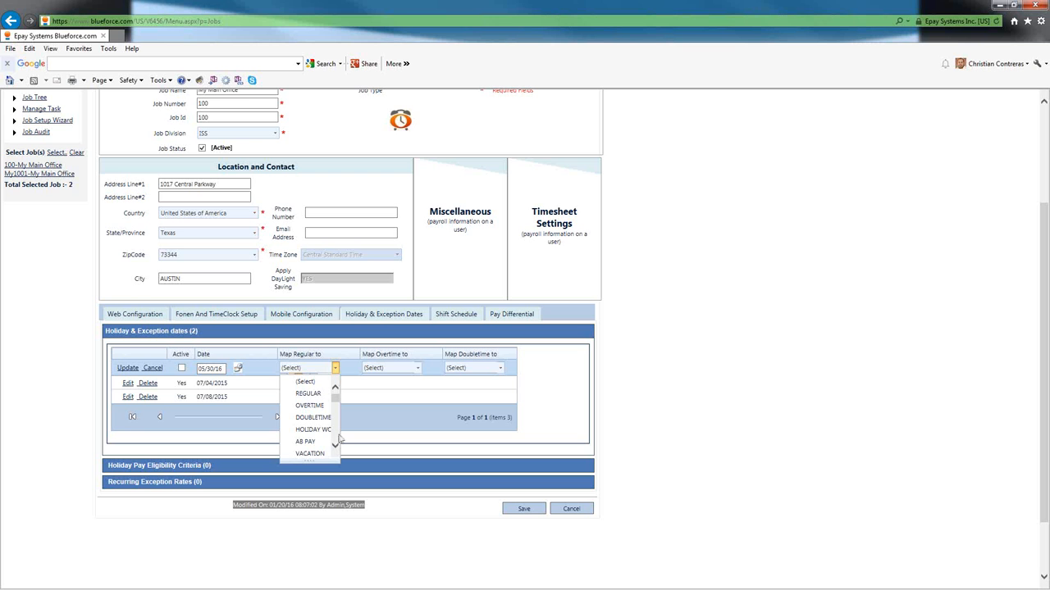
- Scroll the Map Regular to list and map regular hours to HOLIDAY WORKED NOT INC OT
click(336, 450)
click(335, 450)
click(336, 450)
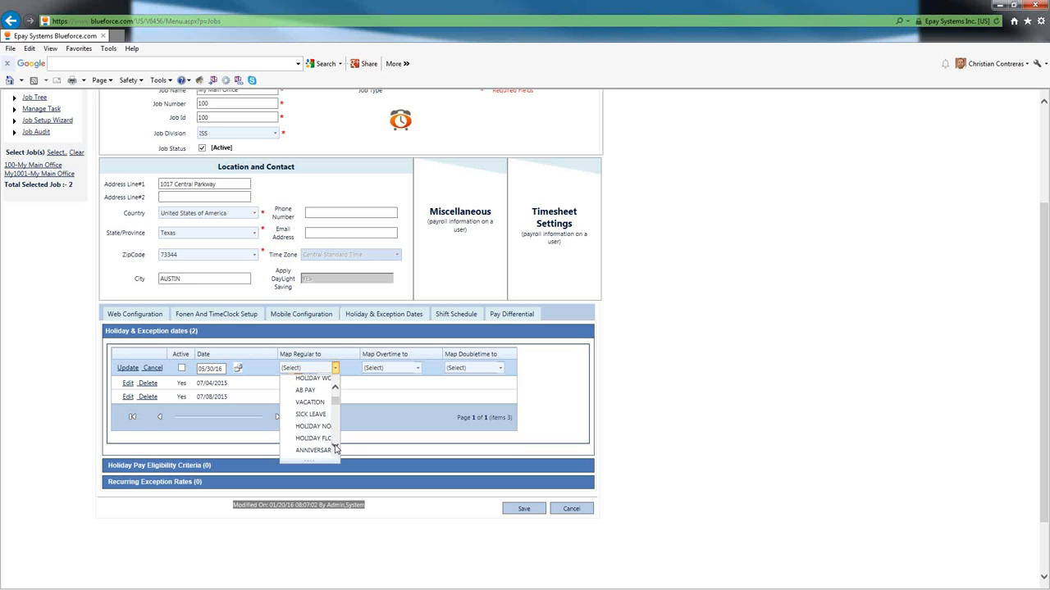
click(336, 451)
click(335, 450)
click(336, 450)
click(335, 450)
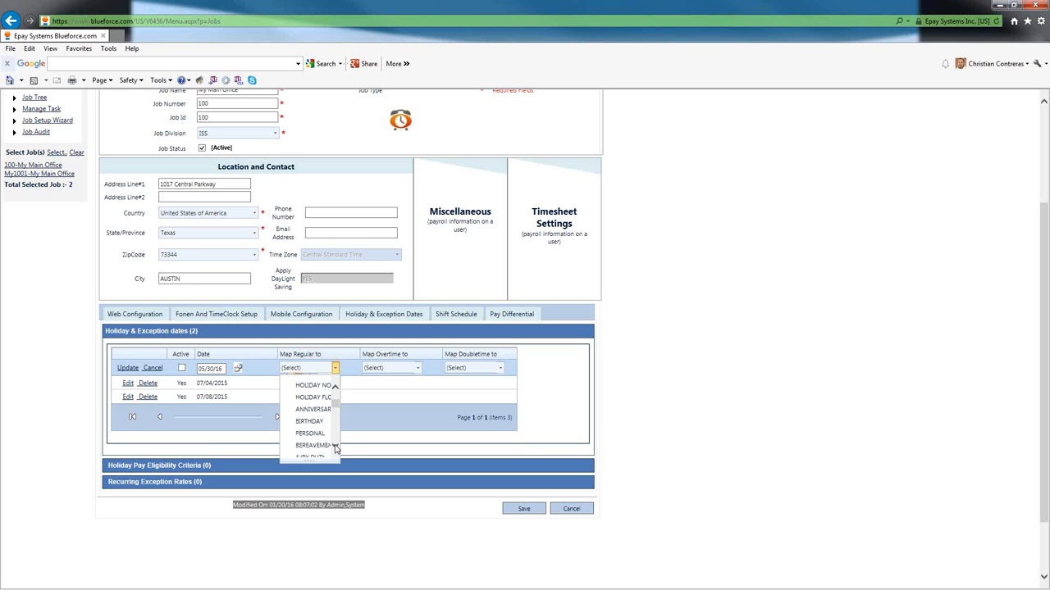
click(336, 450)
click(336, 450)
click(335, 450)
click(336, 450)
click(335, 450)
click(336, 450)
click(336, 451)
click(335, 450)
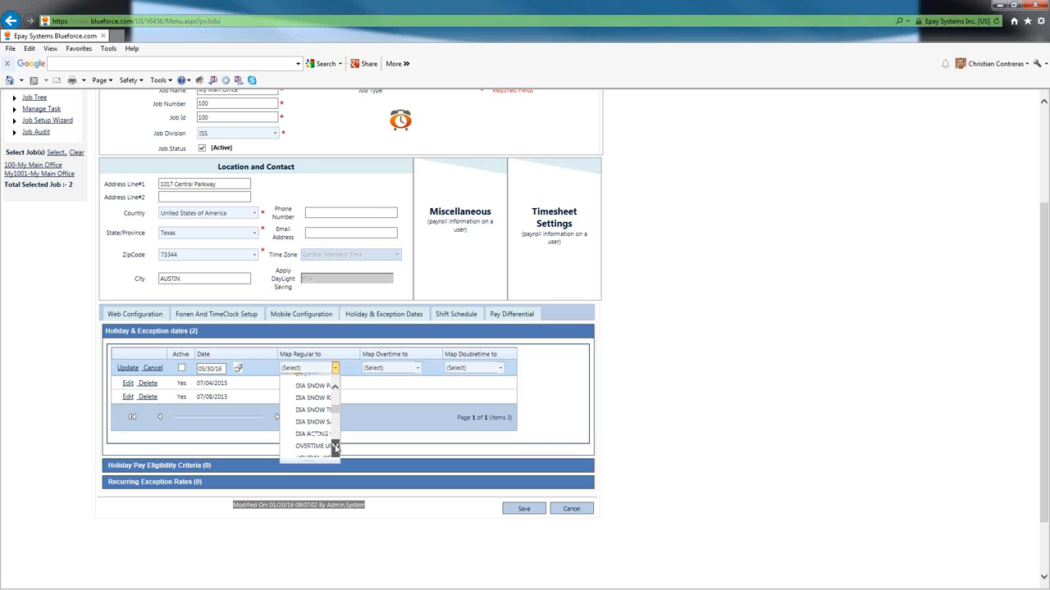
click(335, 451)
click(335, 451)
click(335, 451)
click(335, 450)
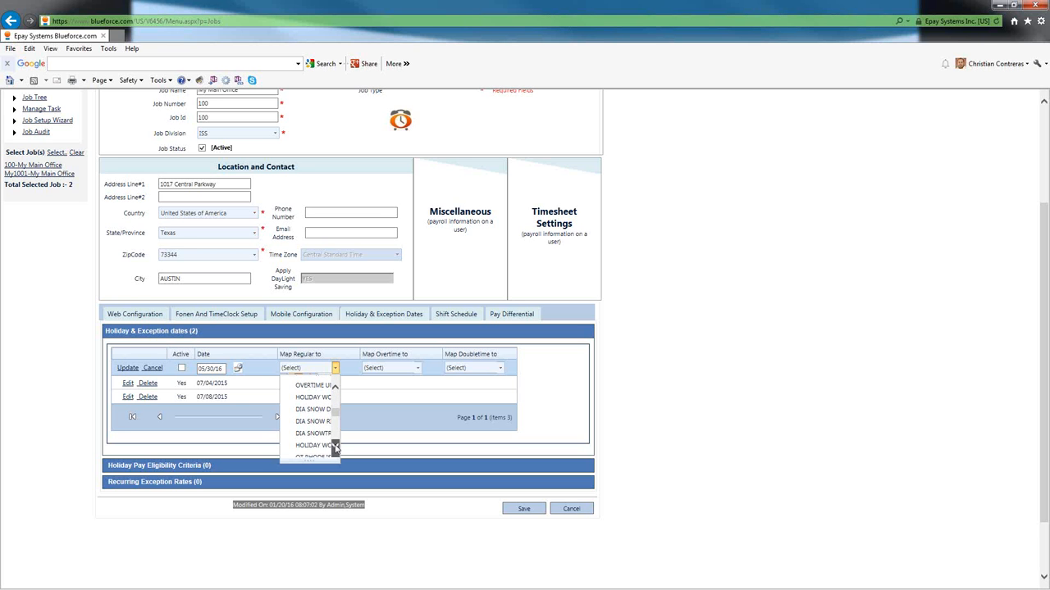
click(336, 451)
click(336, 450)
click(335, 450)
click(336, 450)
click(335, 451)
click(336, 450)
click(335, 450)
click(336, 450)
click(336, 450)
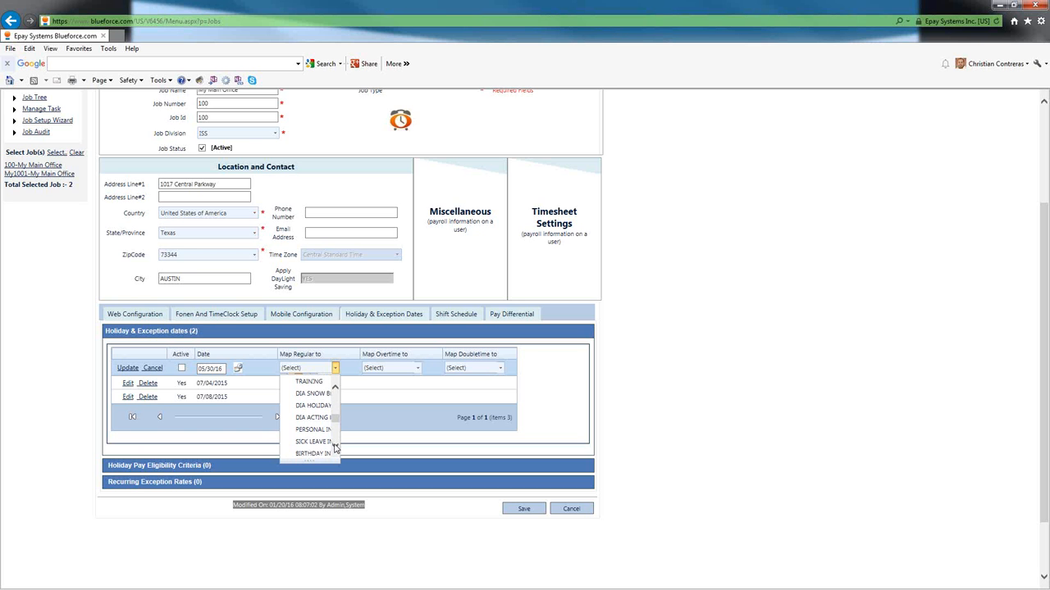
click(335, 449)
click(335, 448)
click(335, 449)
click(335, 449)
click(335, 449)
click(335, 449)
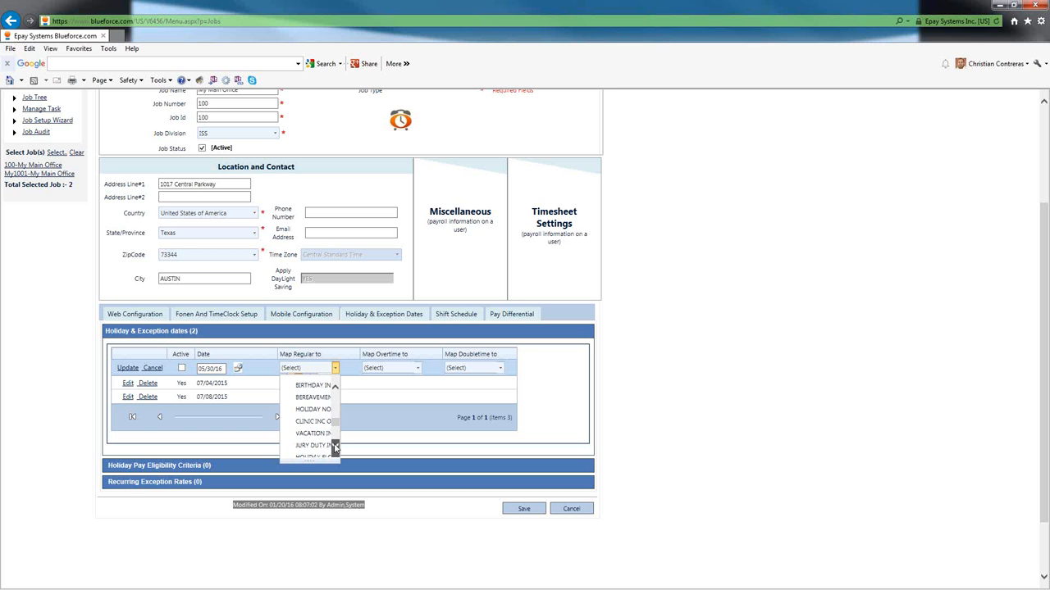
click(335, 448)
click(336, 449)
click(335, 449)
click(335, 448)
click(336, 448)
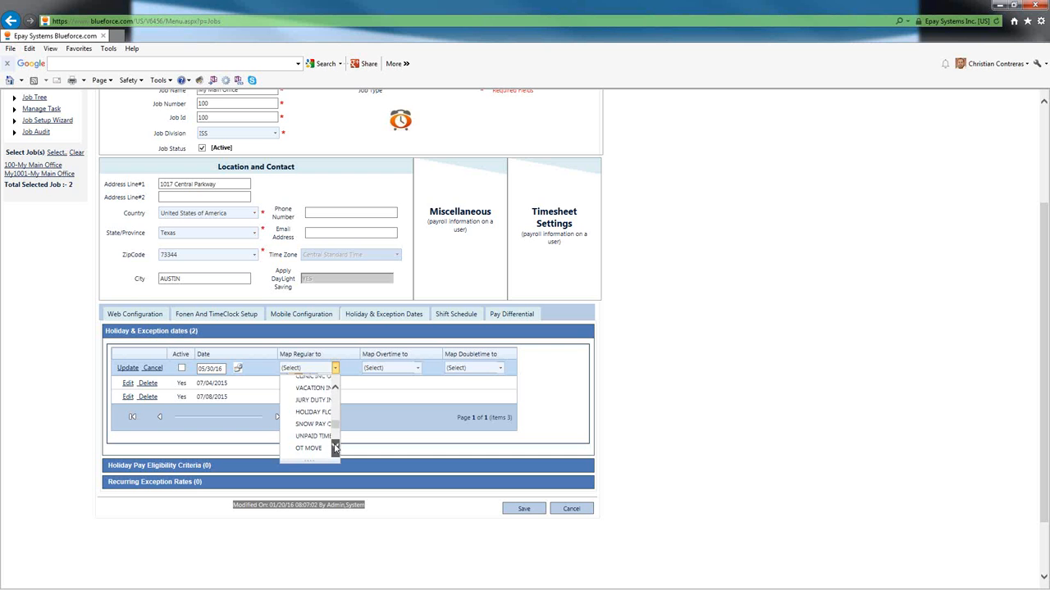
click(336, 448)
click(336, 449)
click(336, 448)
click(335, 448)
click(336, 448)
click(335, 449)
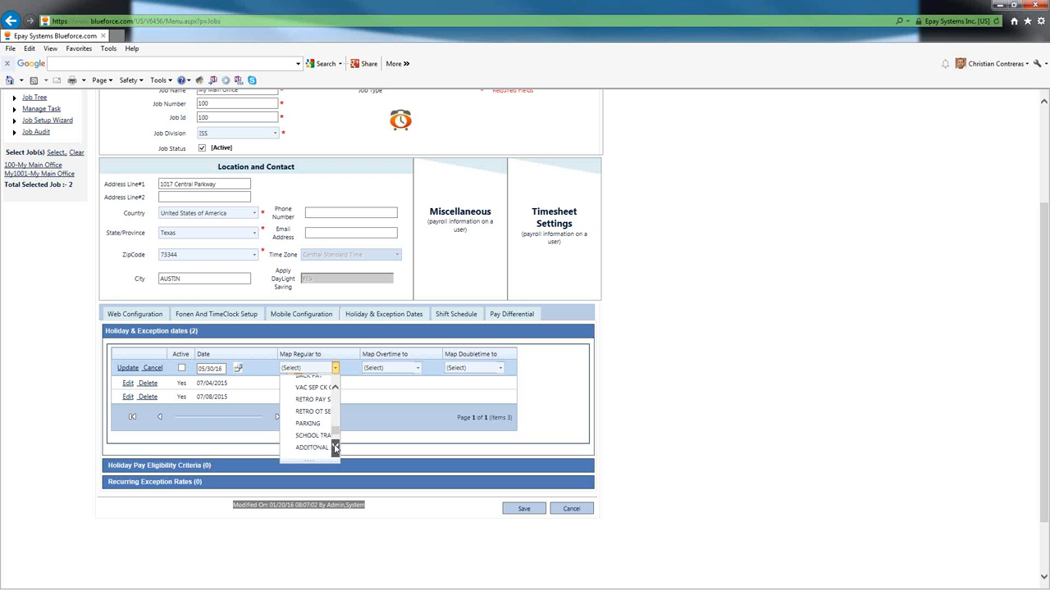
click(335, 448)
click(335, 449)
click(336, 449)
click(335, 448)
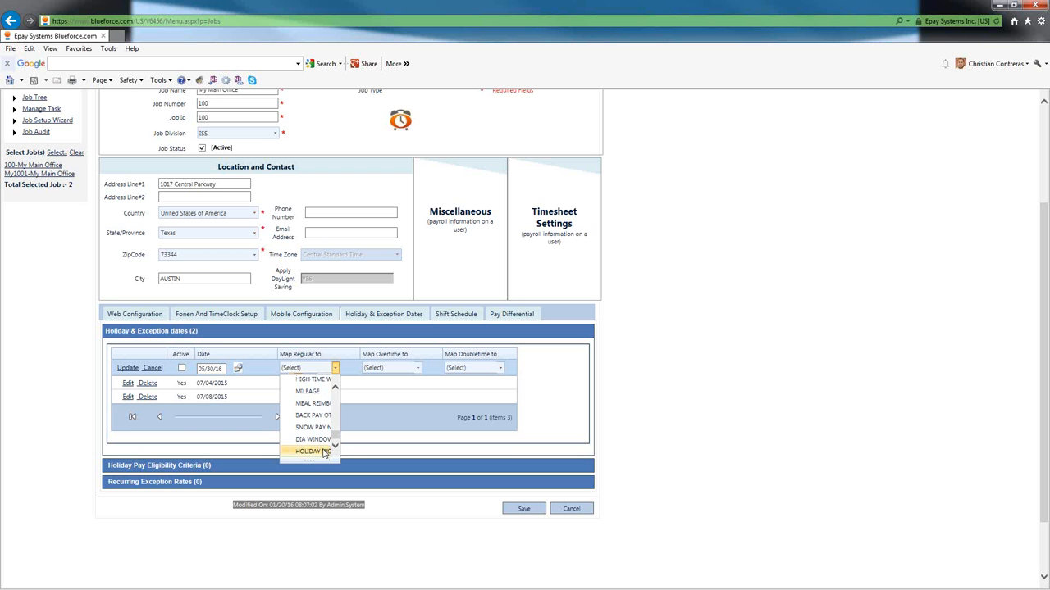
click(320, 453)
- Change the regular-hours mapping to HOLIDAY WORKED 2X
click(370, 367)
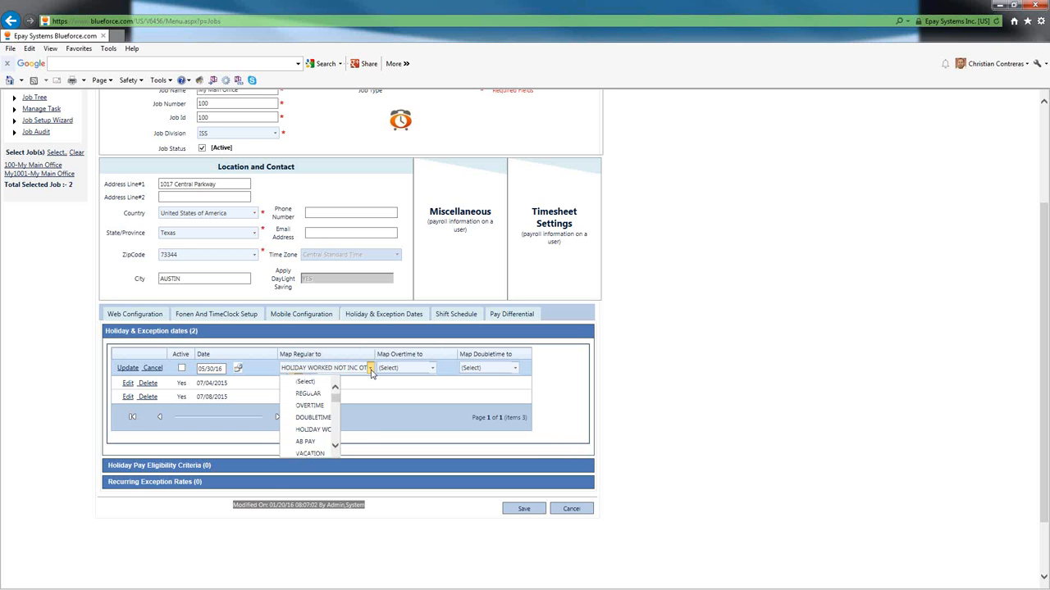
scroll(328, 441, up, 5)
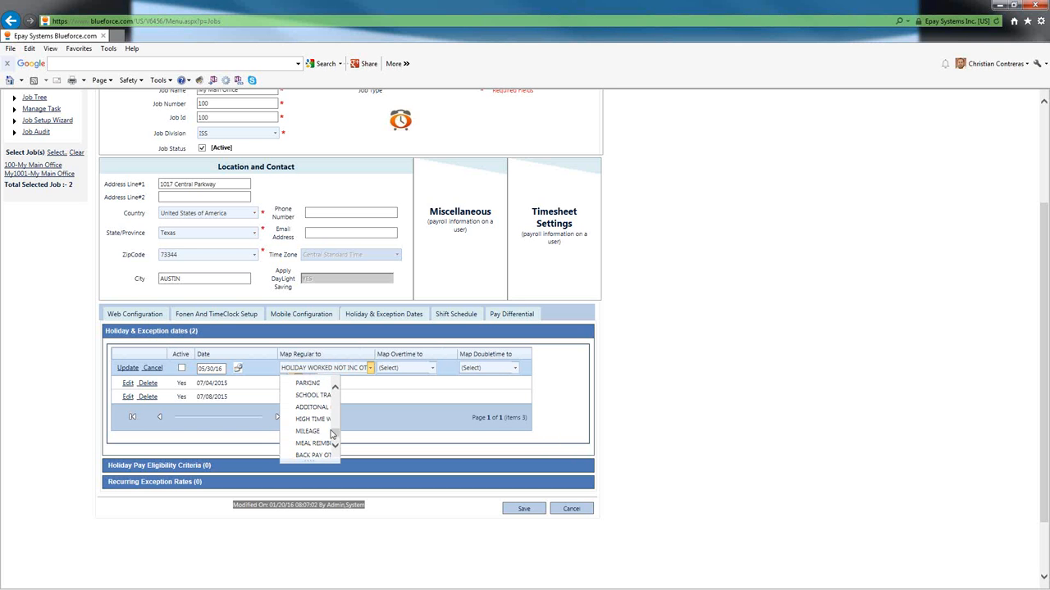
scroll(331, 435, up, 5)
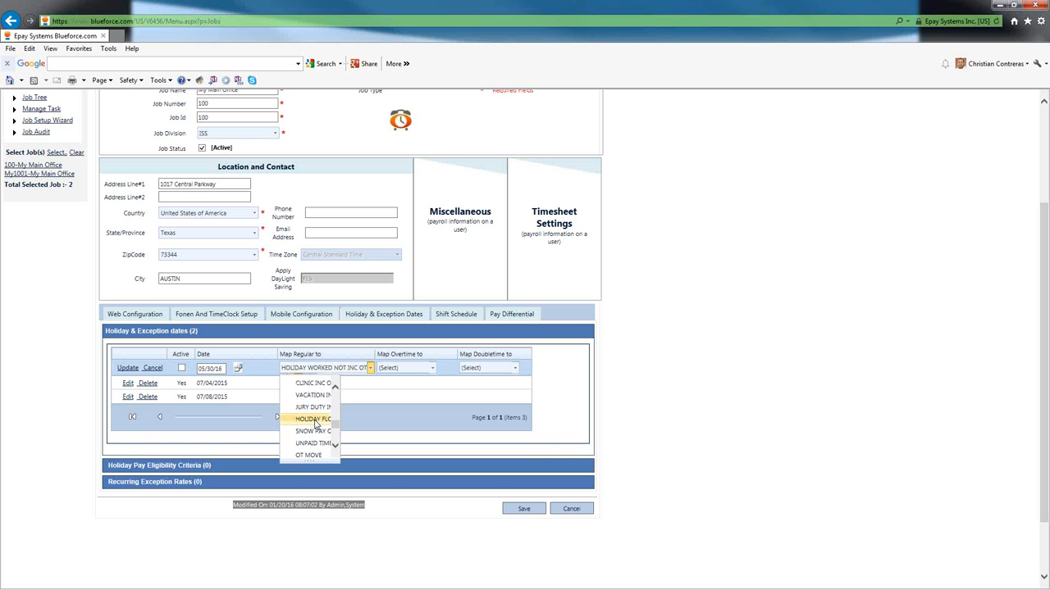
scroll(330, 426, up, 5)
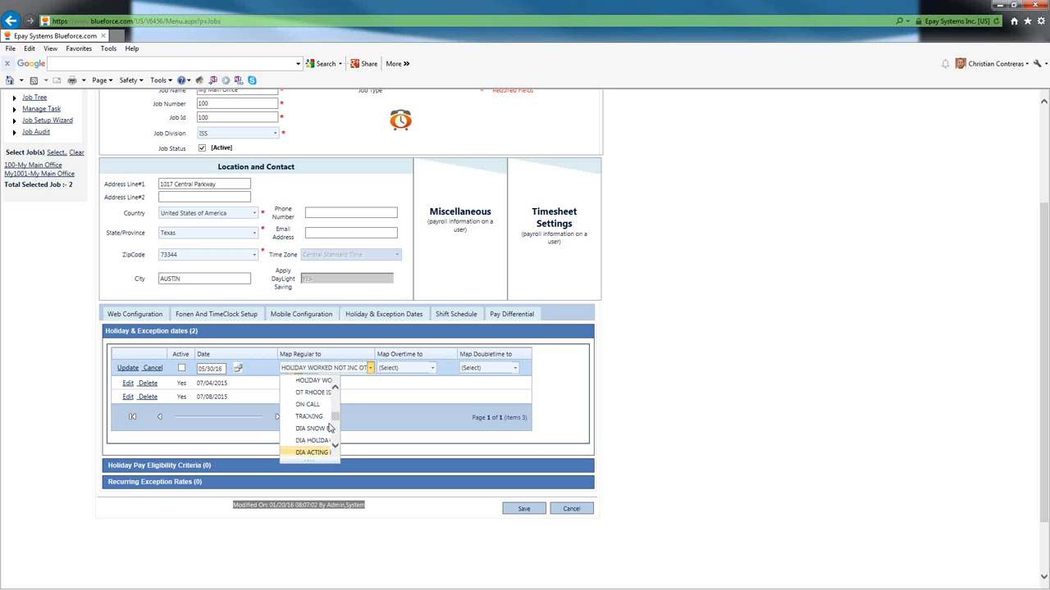
click(328, 425)
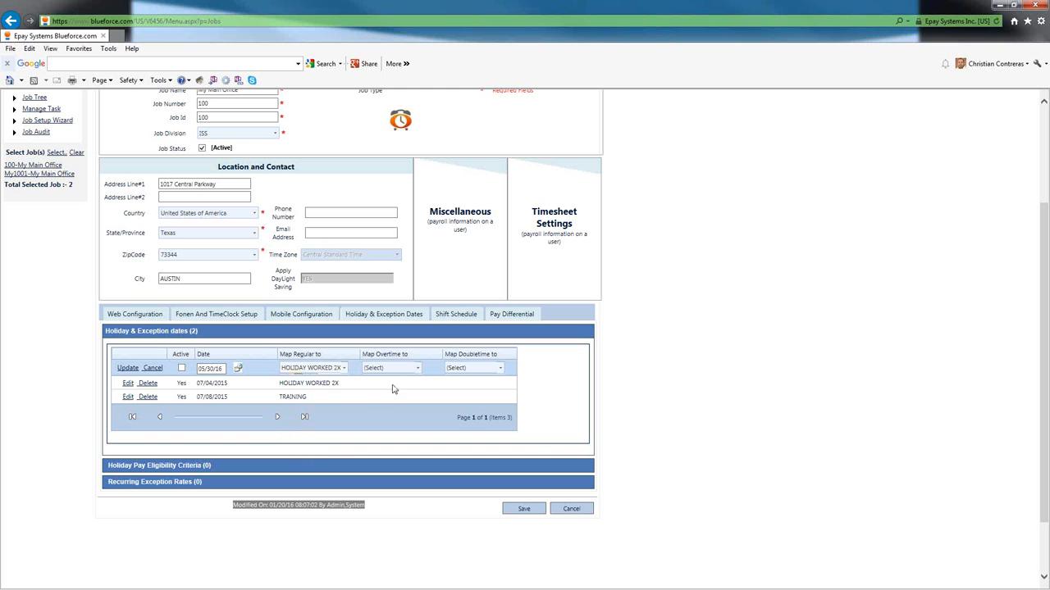
- Save the new 05/30/2016 HOLIDAY WORKED 2X exception row
click(128, 368)
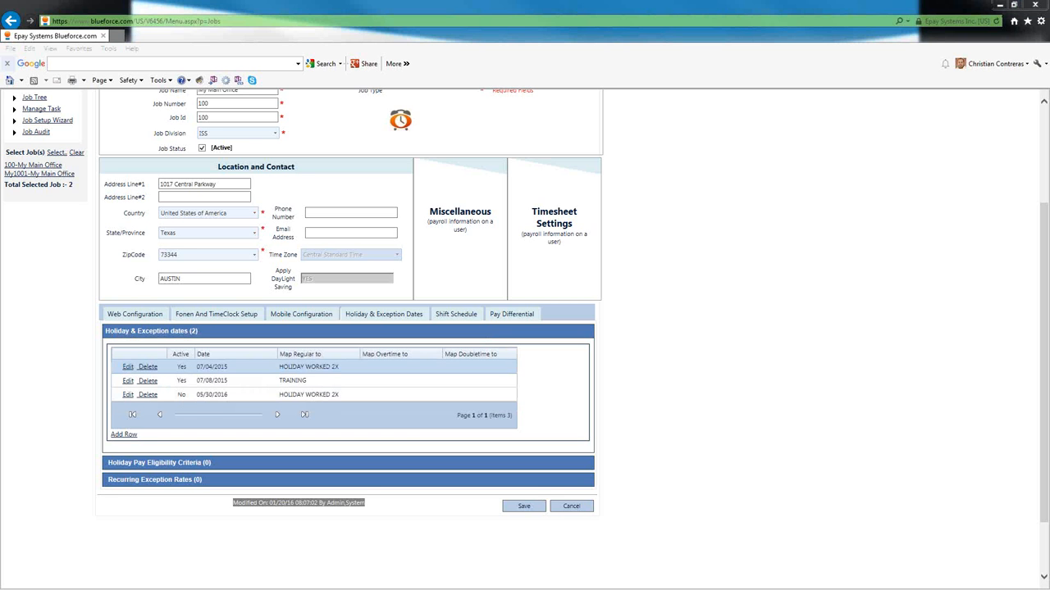
mouse_move(187, 389)
mouse_down()
mouse_move(169, 408)
mouse_move(170, 379)
mouse_up()
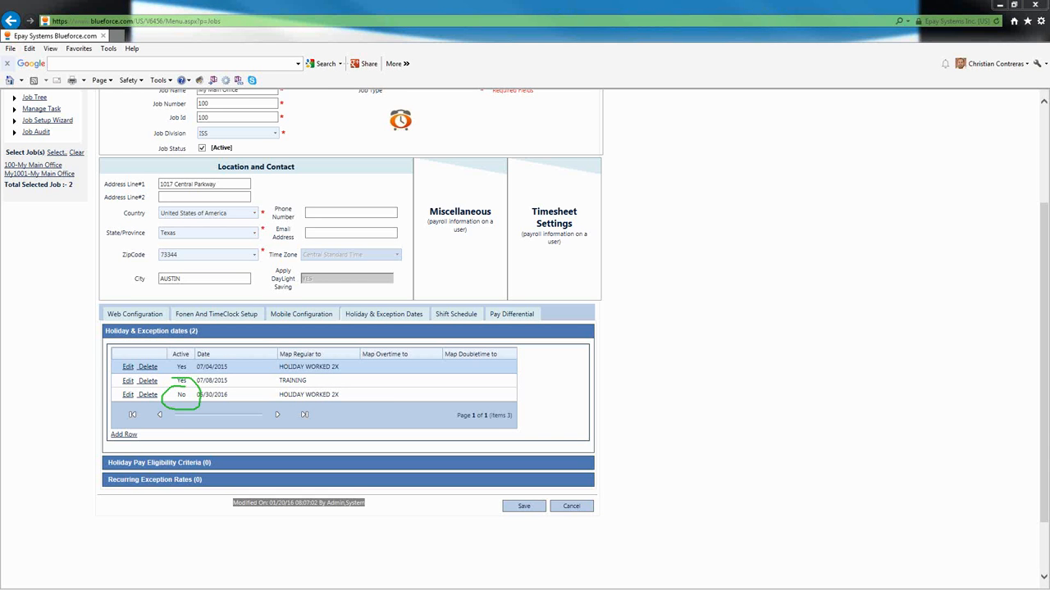
key(Escape)
- Edit the 05/30/2016 entry, mark it Active, and save the change
click(129, 395)
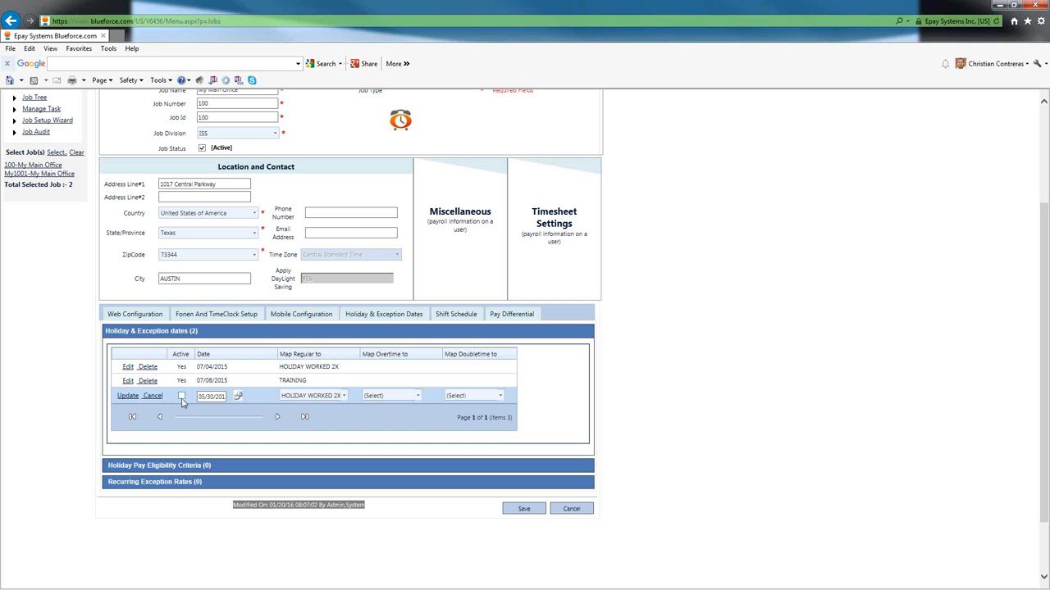
click(182, 397)
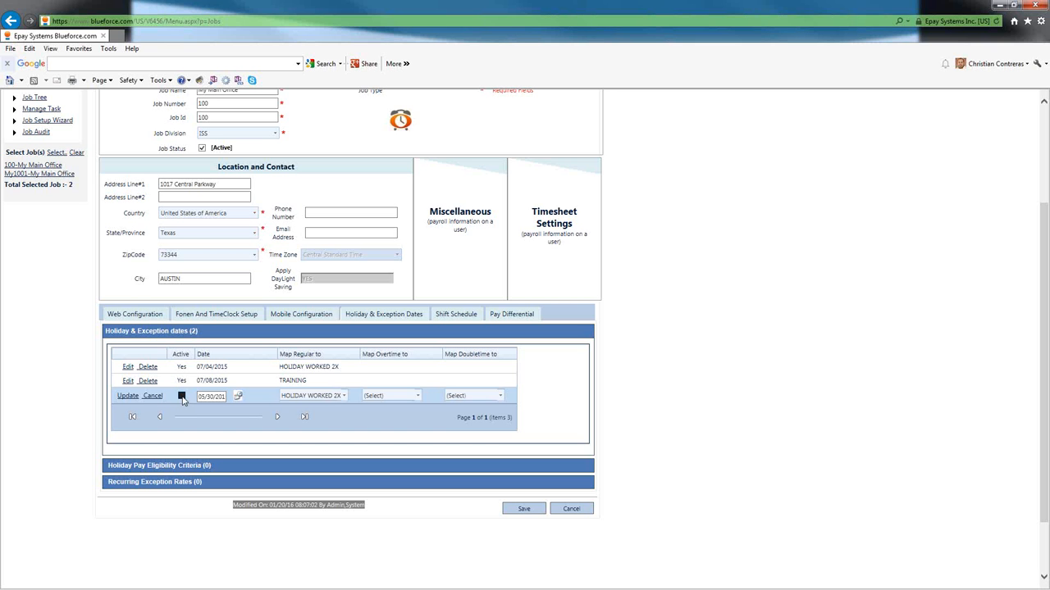
click(128, 396)
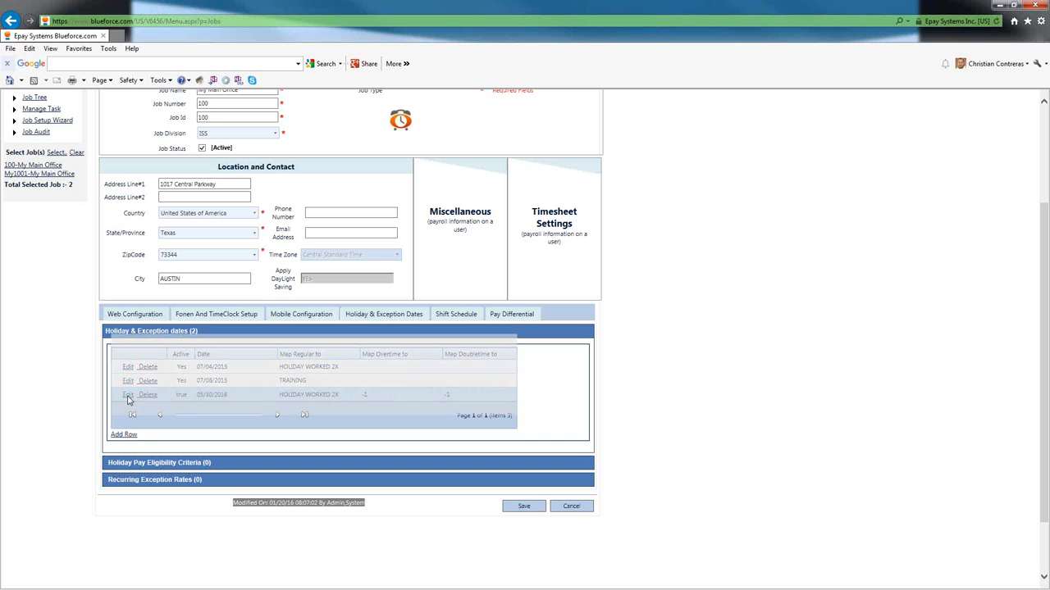